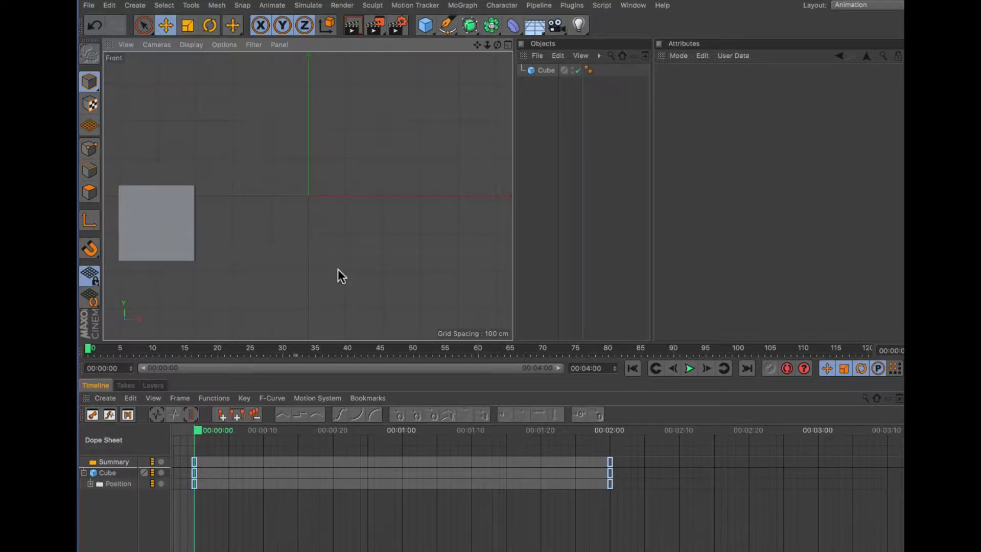
# - Select the cube and play back its existing position animation, scrubbing the timeline
pyautogui.click(174, 247)
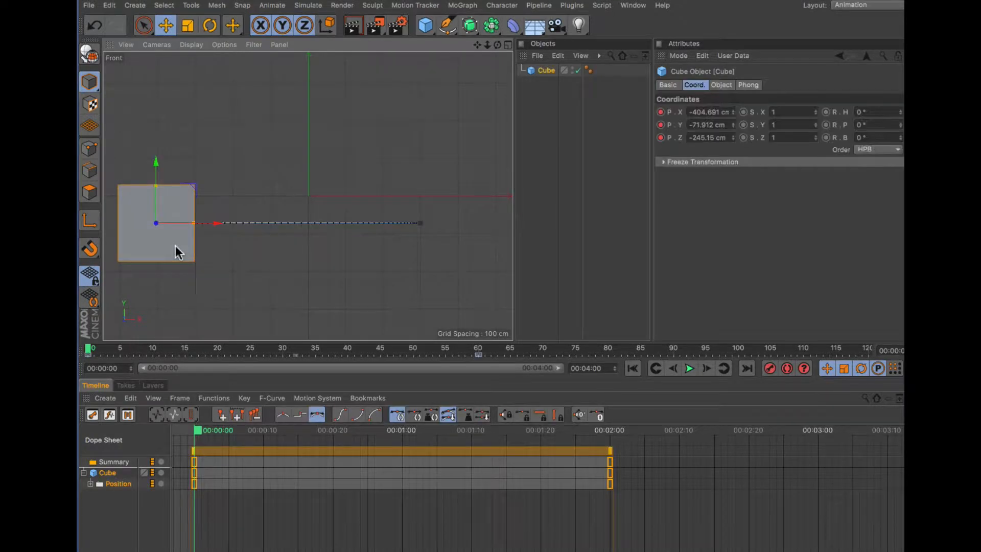
pyautogui.click(690, 369)
pyautogui.moveTo(480, 353); pyautogui.dragTo(228, 352)
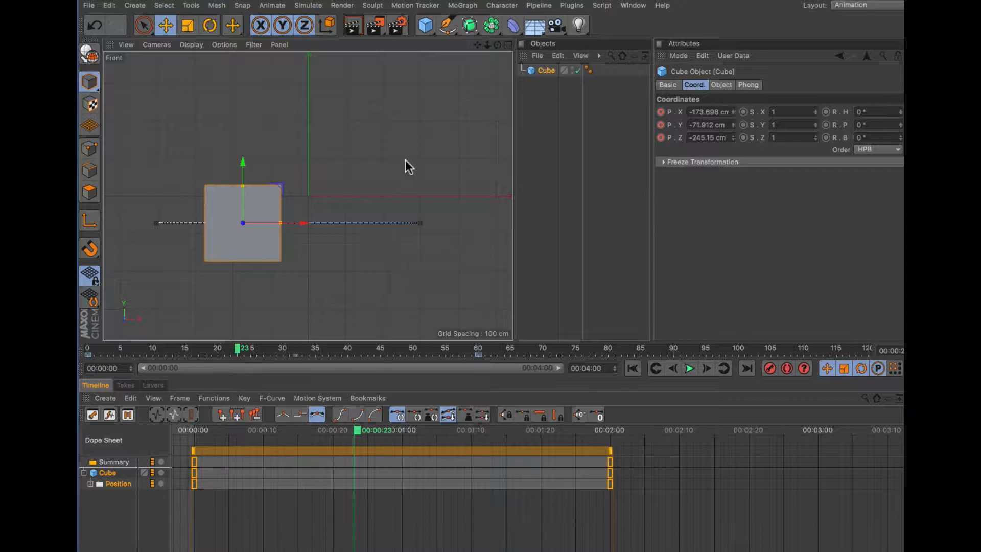
# - Deselect the cube and repeatedly start and stop playback to review the cube's motion
pyautogui.click(367, 143)
pyautogui.press('space')
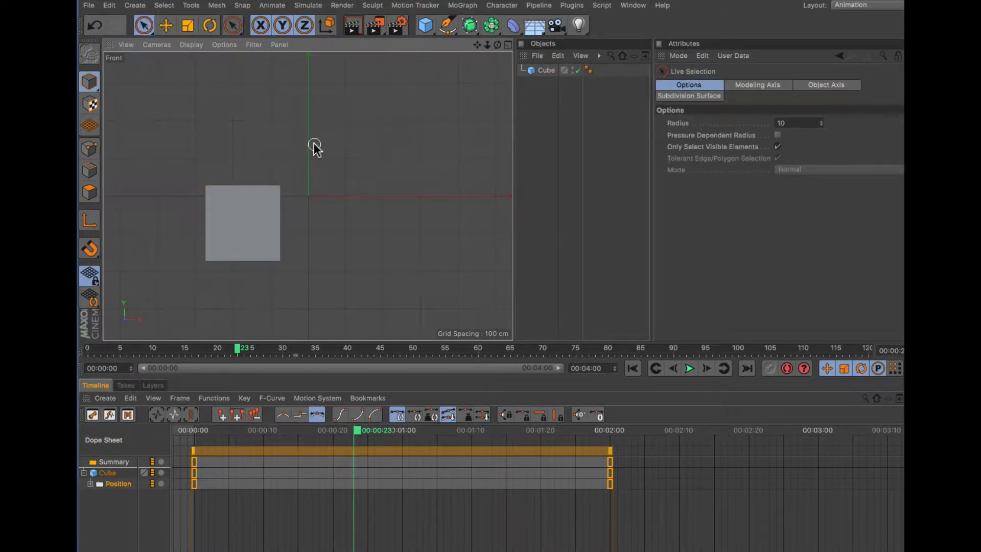
pyautogui.press('space')
pyautogui.press('space')
pyautogui.press('space')
pyautogui.press('space')
pyautogui.press('space')
pyautogui.press('space')
pyautogui.press('space')
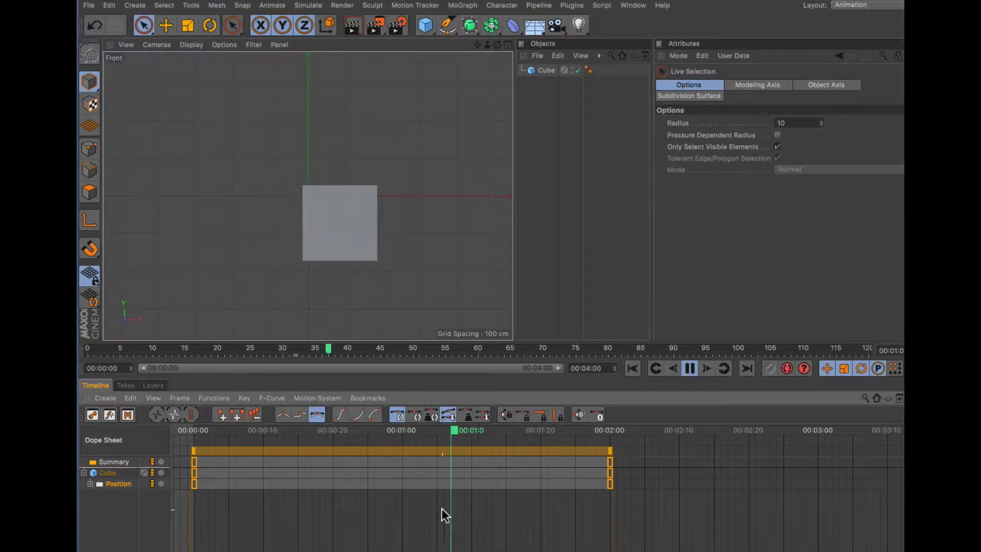
pyautogui.press('space')
pyautogui.press('space')
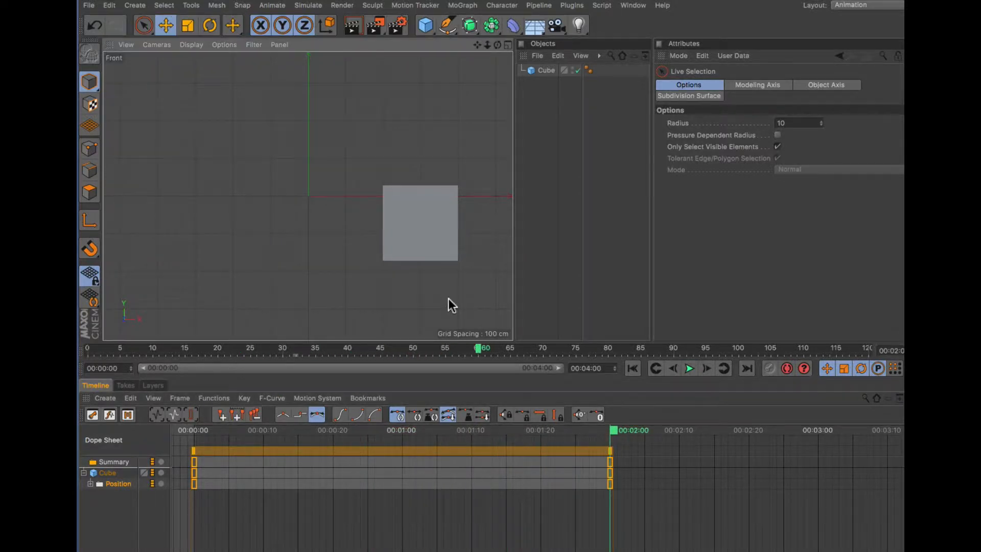
pyautogui.click(458, 514)
pyautogui.press('space')
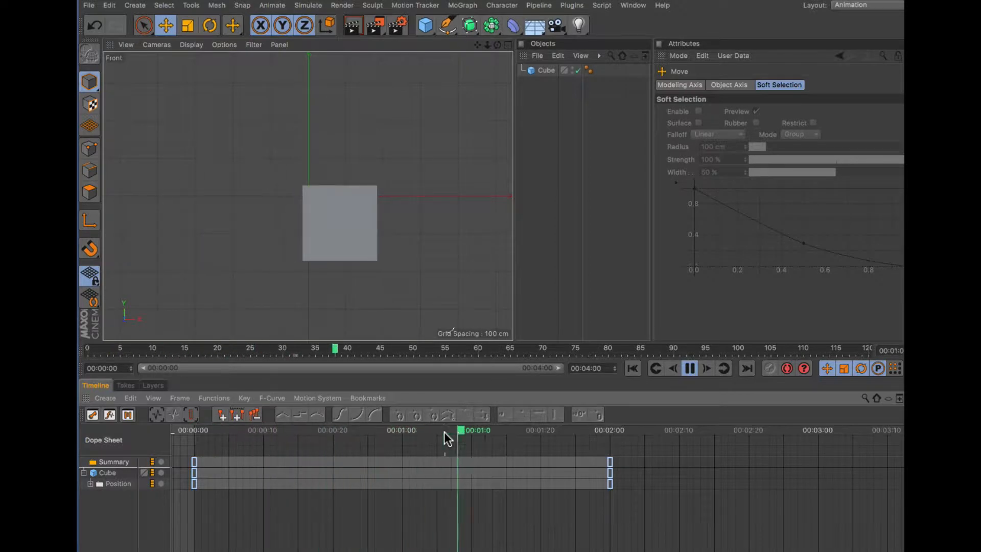
pyautogui.press('space')
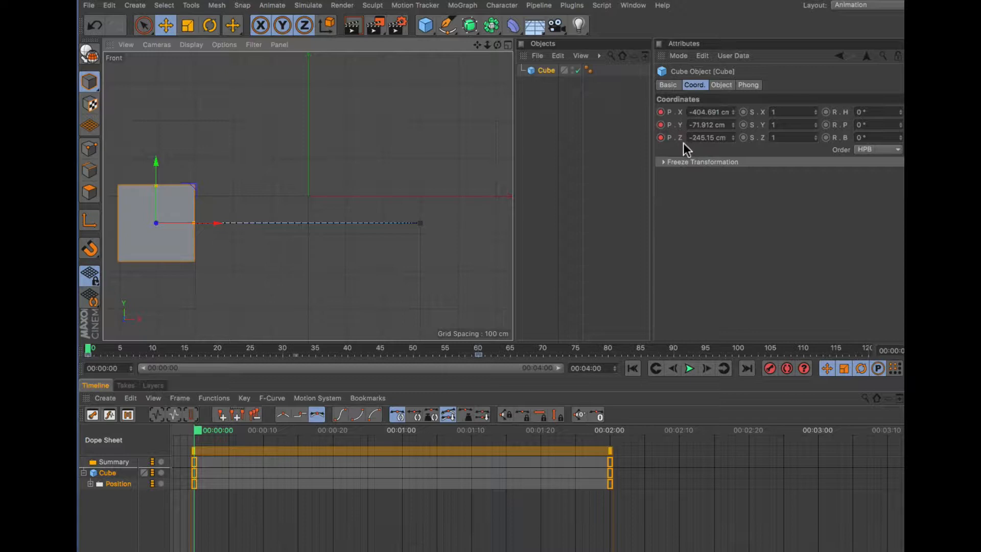
# - Select the cube's Position track and the cube, then scrub back and forth through the timeline to review the animation
pyautogui.click(119, 484)
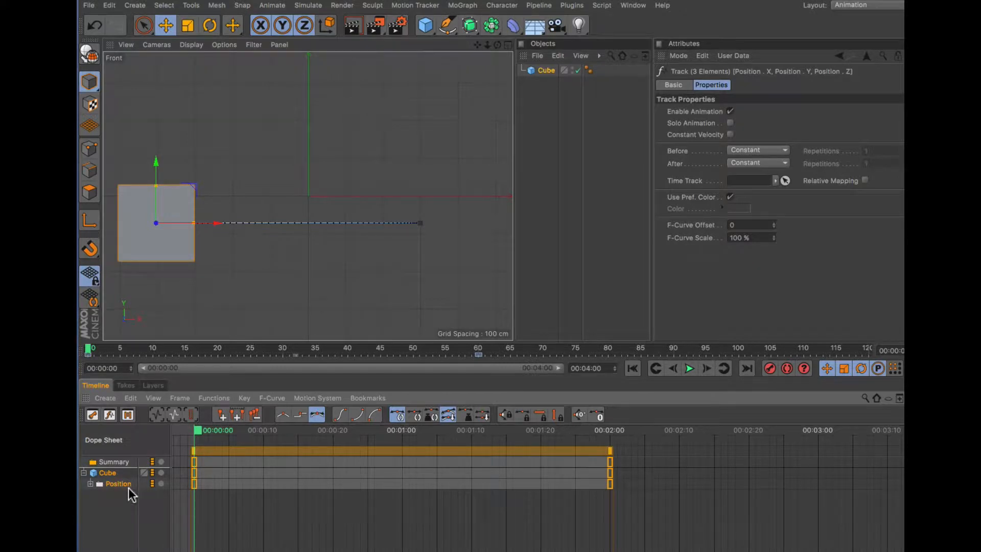
pyautogui.click(179, 198)
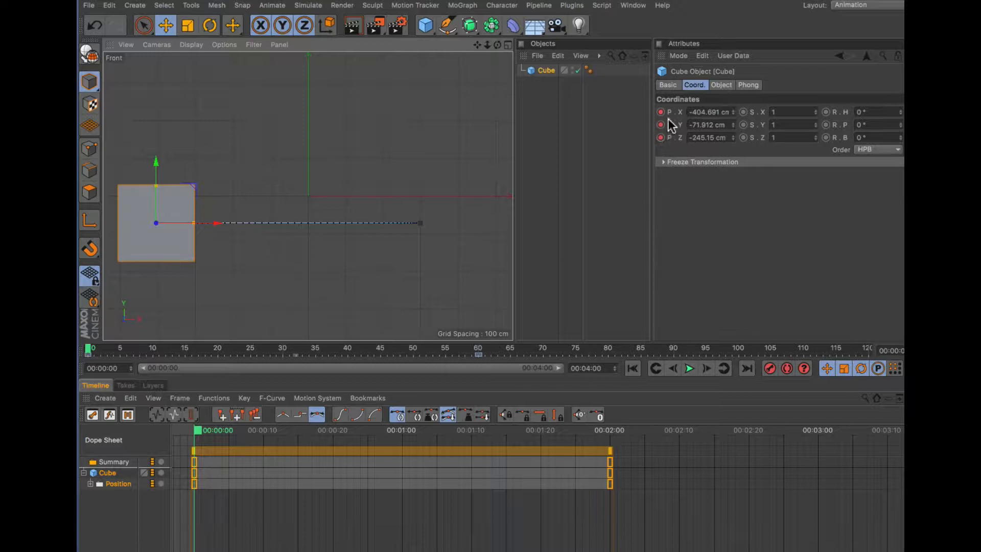
pyautogui.moveTo(89, 351); pyautogui.dragTo(315, 358)
pyautogui.click(269, 360)
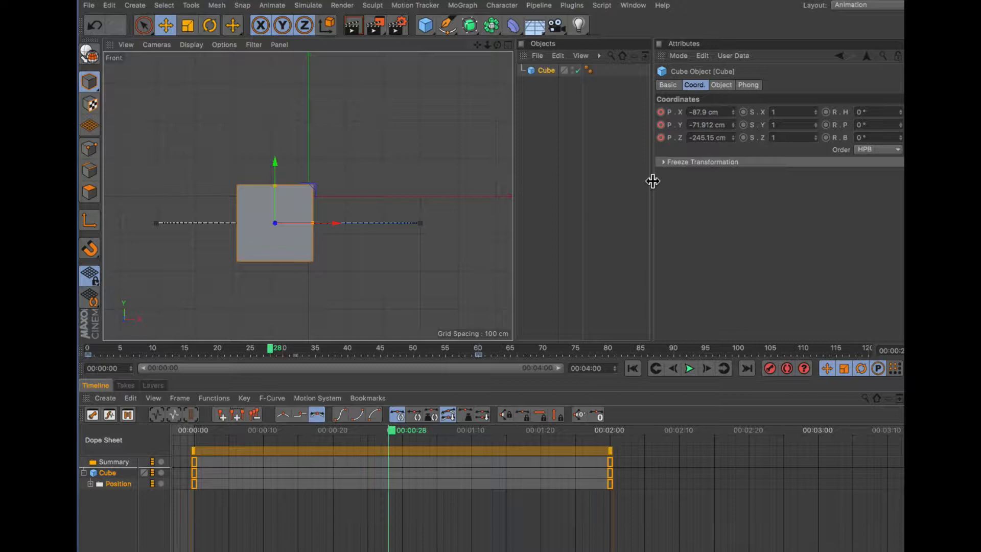
pyautogui.click(281, 350)
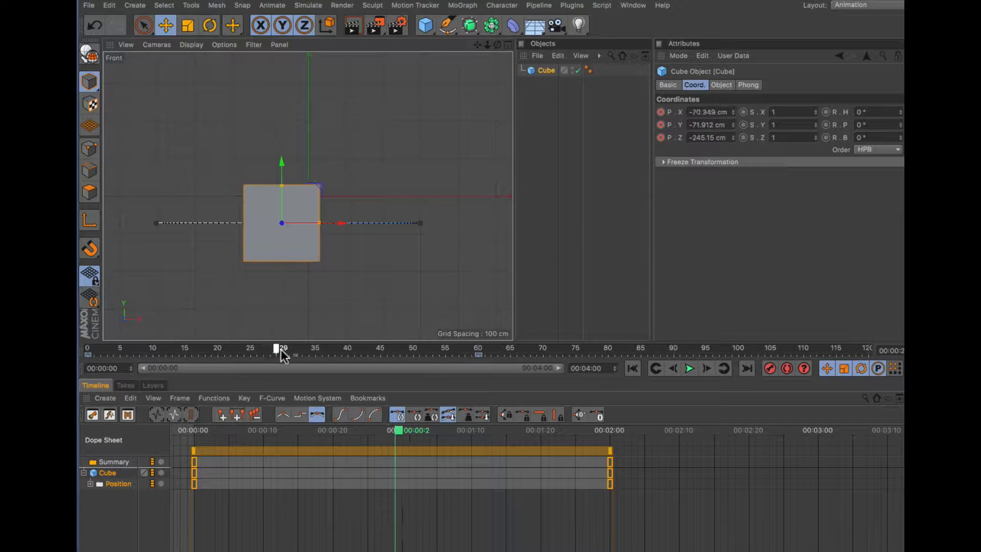
pyautogui.moveTo(281, 350); pyautogui.dragTo(458, 359)
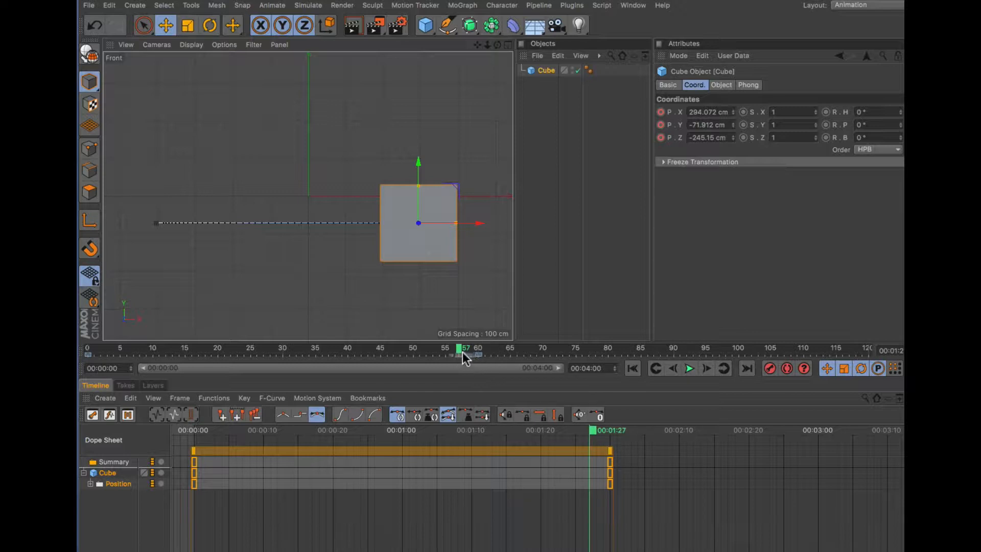
pyautogui.click(477, 350)
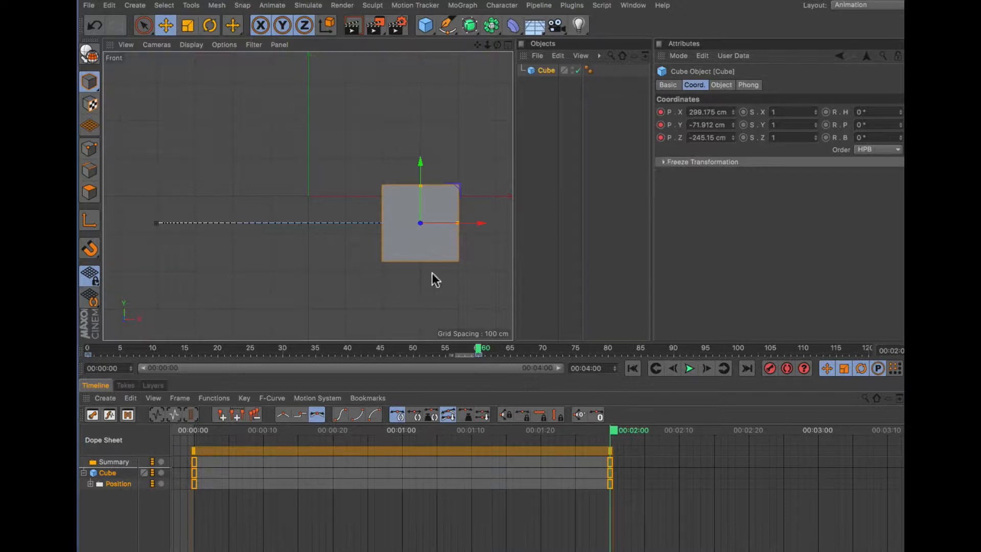
pyautogui.moveTo(480, 350); pyautogui.dragTo(290, 350)
# - Raise the cube at frame 31 without recording a keyframe
pyautogui.scroll(5, 286, 256)
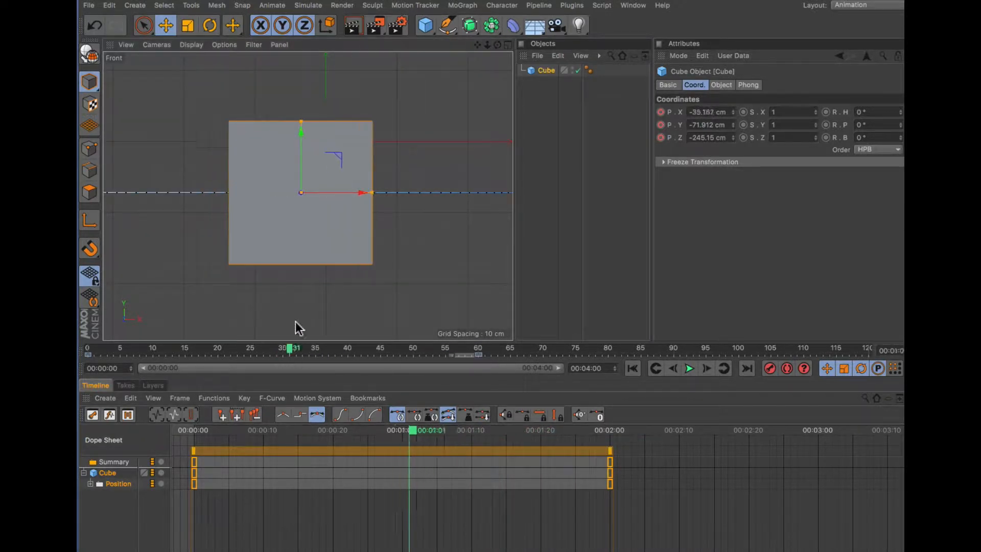
pyautogui.moveTo(487, 45); pyautogui.dragTo(435, 45)
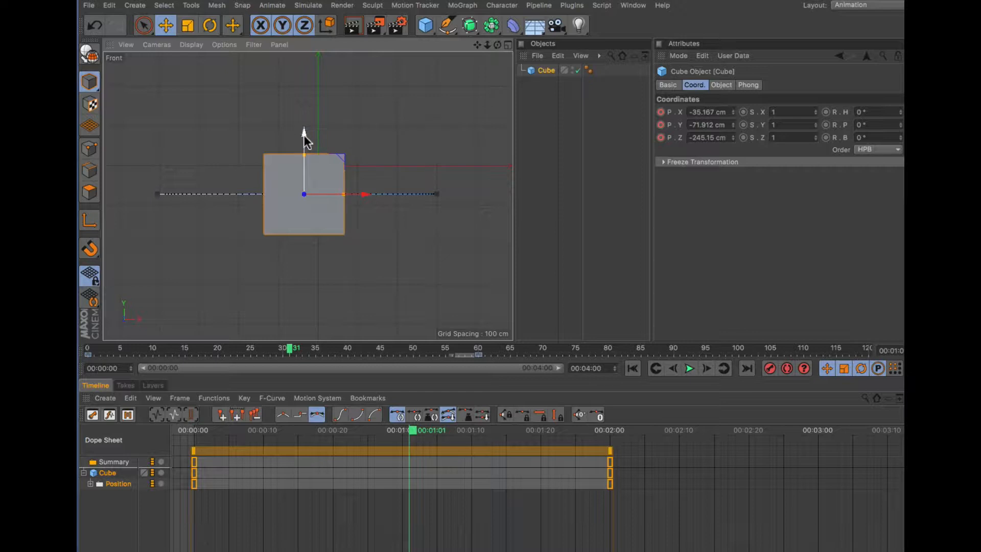
pyautogui.moveTo(305, 136); pyautogui.dragTo(323, 108)
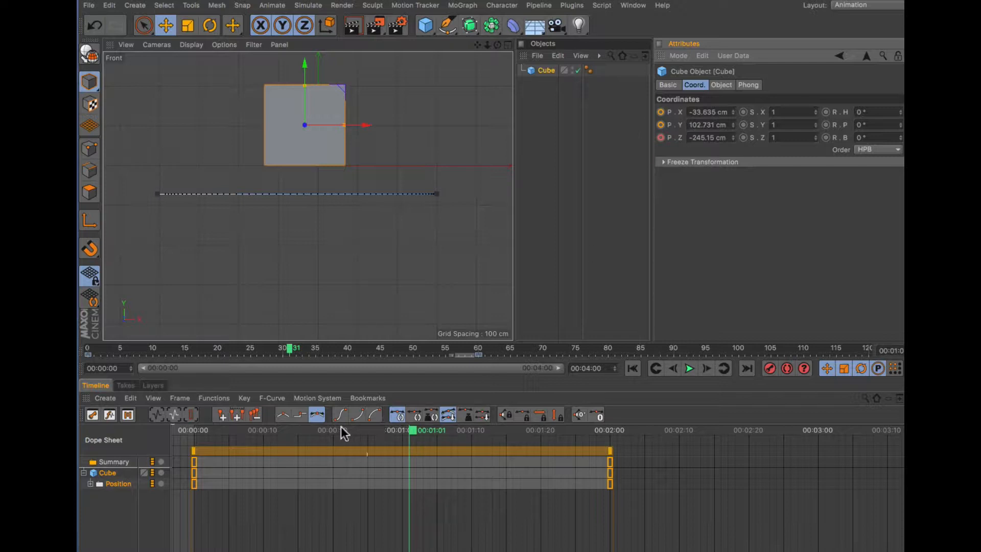
# - At frame 30, move the cube up to about 113 cm on Y and record a keyframe
pyautogui.click(300, 348)
pyautogui.moveTo(300, 347)
pyautogui.mouseDown()
pyautogui.moveTo(309, 347)
pyautogui.moveTo(284, 352)
pyautogui.mouseUp()
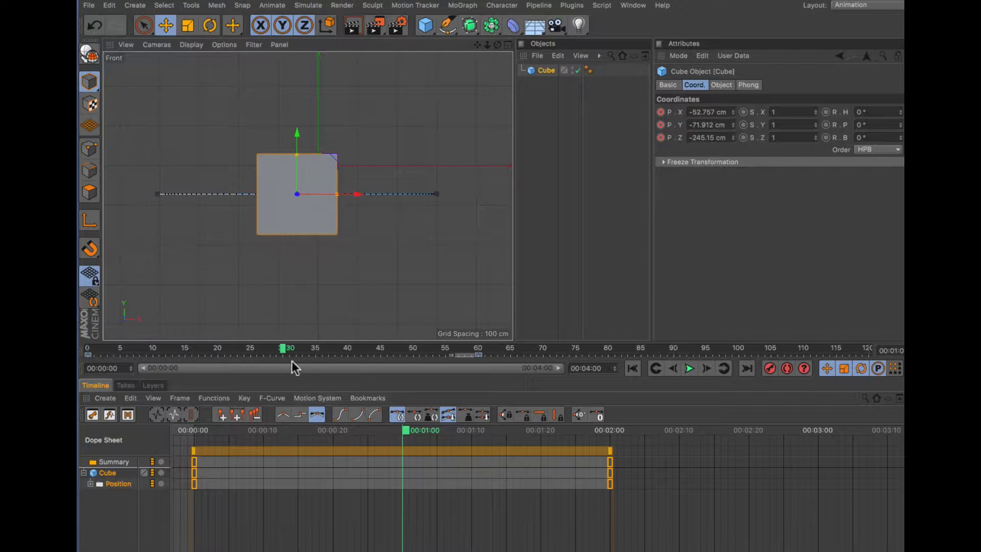
pyautogui.moveTo(282, 347)
pyautogui.mouseDown()
pyautogui.moveTo(289, 354)
pyautogui.moveTo(281, 355)
pyautogui.mouseUp()
pyautogui.moveTo(309, 233); pyautogui.dragTo(315, 159)
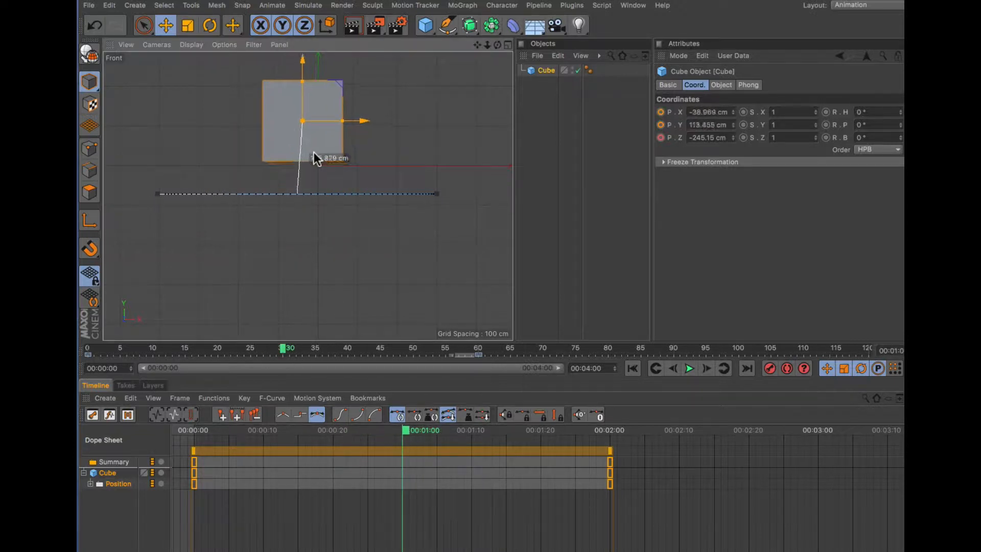
pyautogui.click(770, 369)
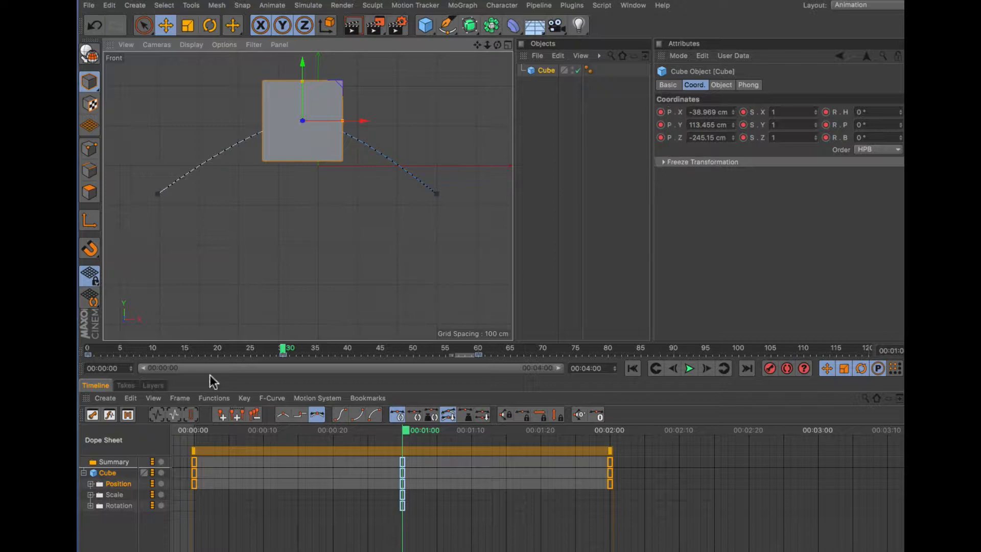
# - Scrub through the timeline to review the cube's new arched path
pyautogui.moveTo(130, 348); pyautogui.dragTo(465, 350)
pyautogui.moveTo(394, 360); pyautogui.dragTo(369, 354)
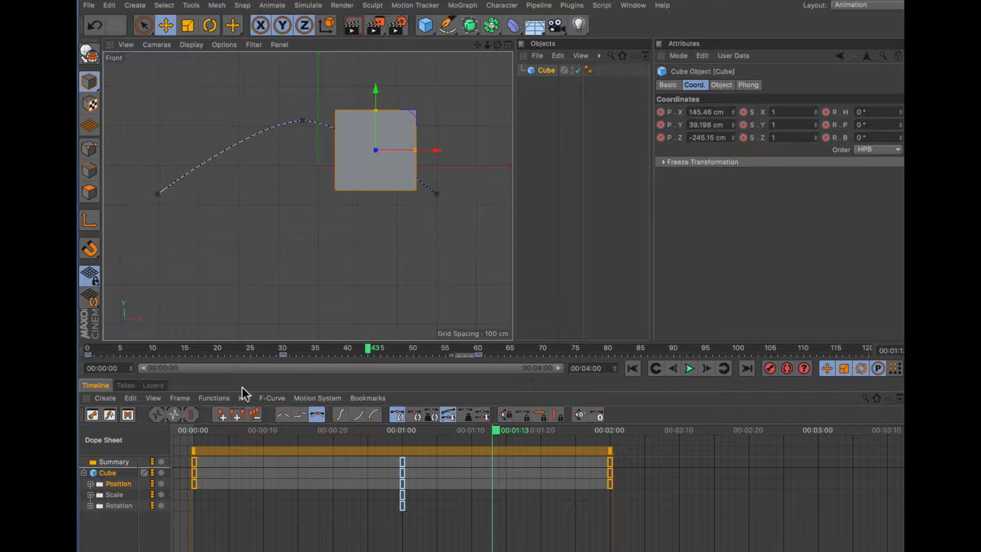
pyautogui.click(283, 350)
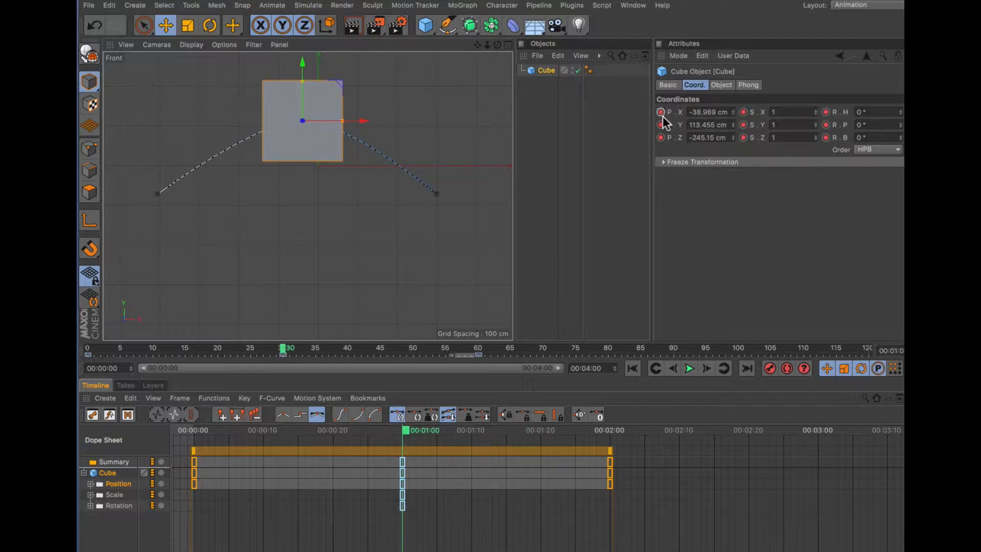
# - At frame 42, move the cube down to about -119 cm on Y and record a keyframe
pyautogui.click(362, 350)
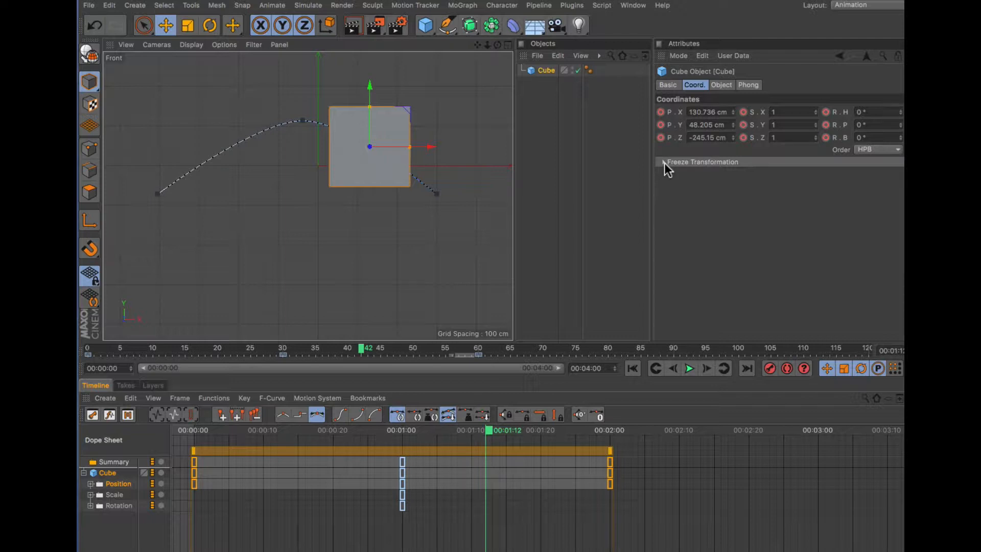
pyautogui.moveTo(375, 171); pyautogui.dragTo(318, 237)
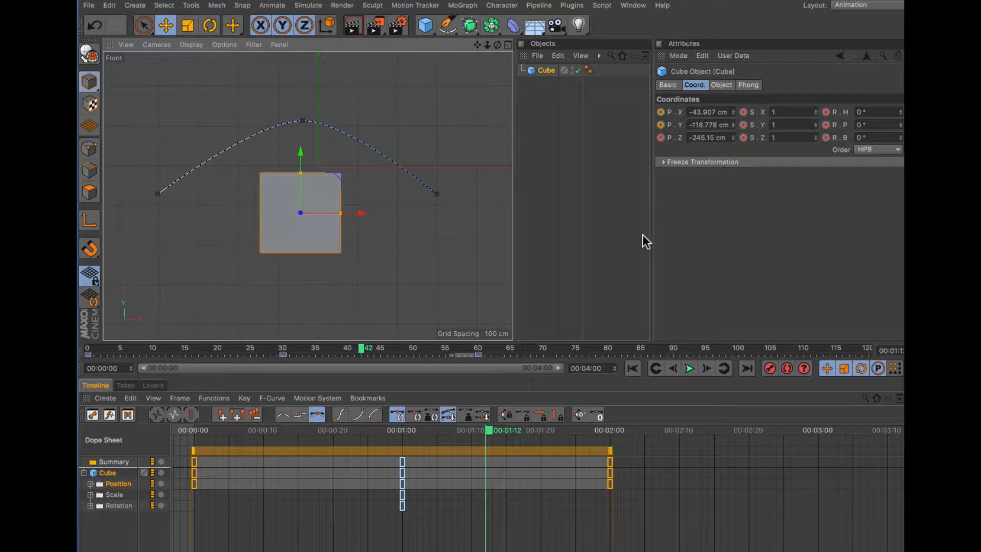
pyautogui.click(770, 369)
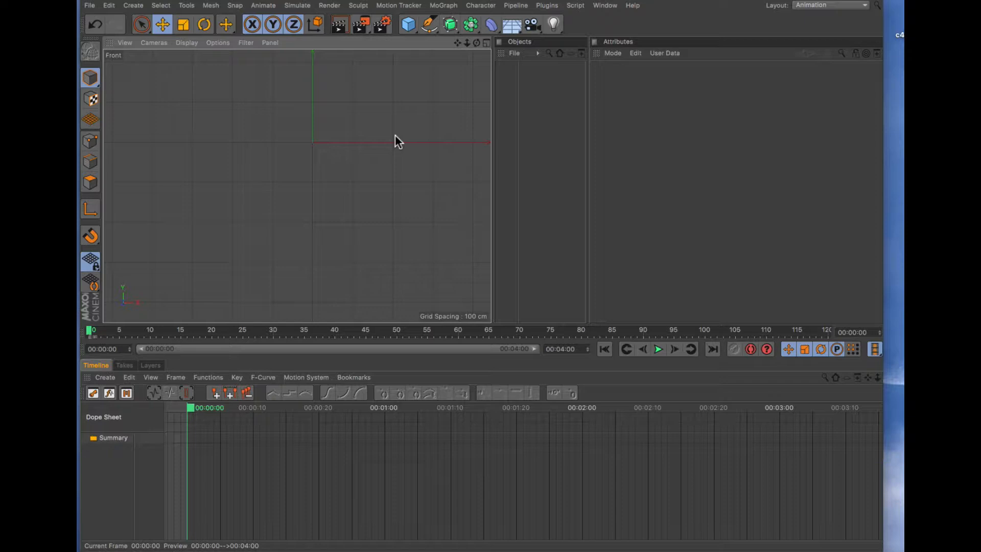
# - Add a Cube primitive to the new empty scene
pyautogui.click(408, 31)
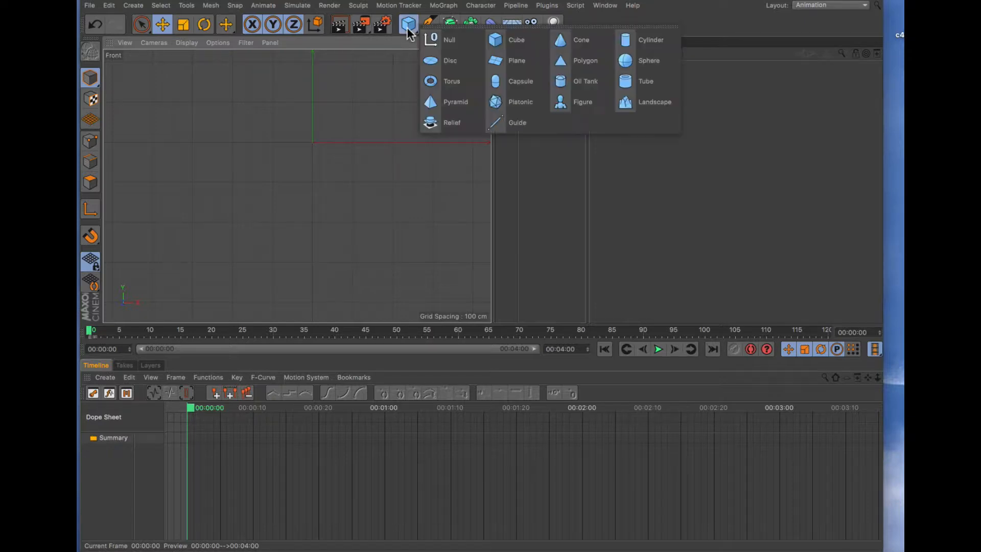
pyautogui.click(506, 38)
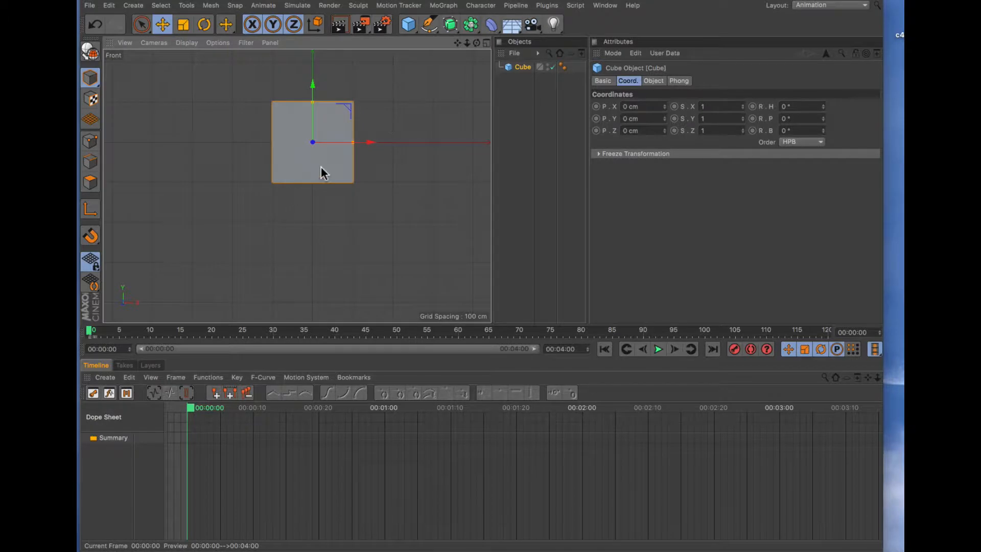
# - Move the cube to about X -363 cm, Y 93 cm and record a keyframe at frame 0
pyautogui.moveTo(324, 171); pyautogui.dragTo(164, 131)
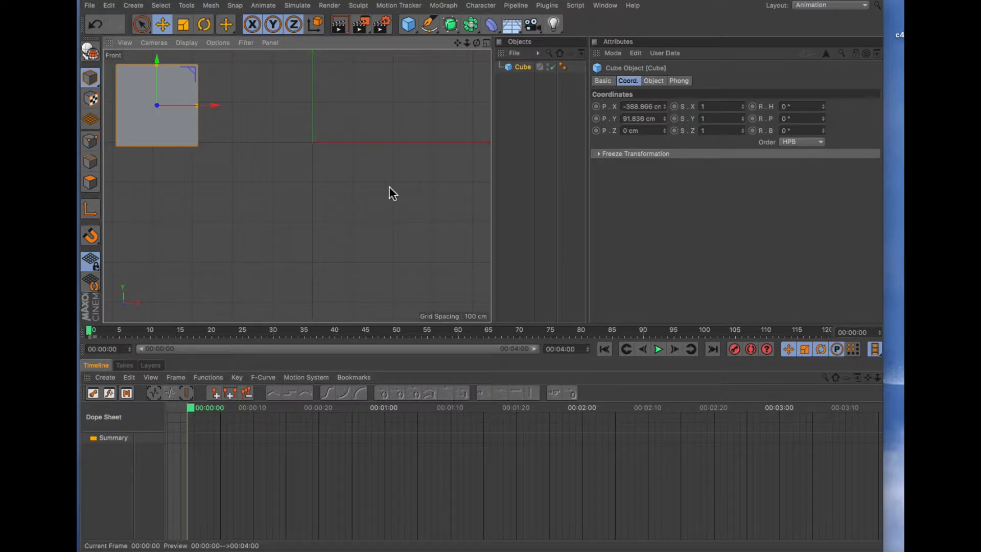
pyautogui.moveTo(150, 125)
pyautogui.mouseDown()
pyautogui.moveTo(192, 145)
pyautogui.moveTo(161, 124)
pyautogui.mouseUp()
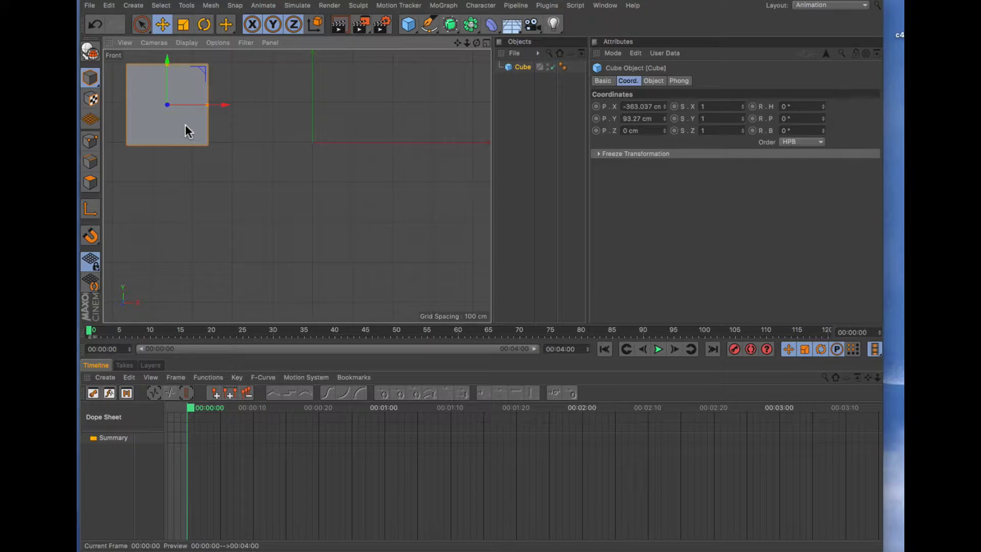
pyautogui.click(735, 353)
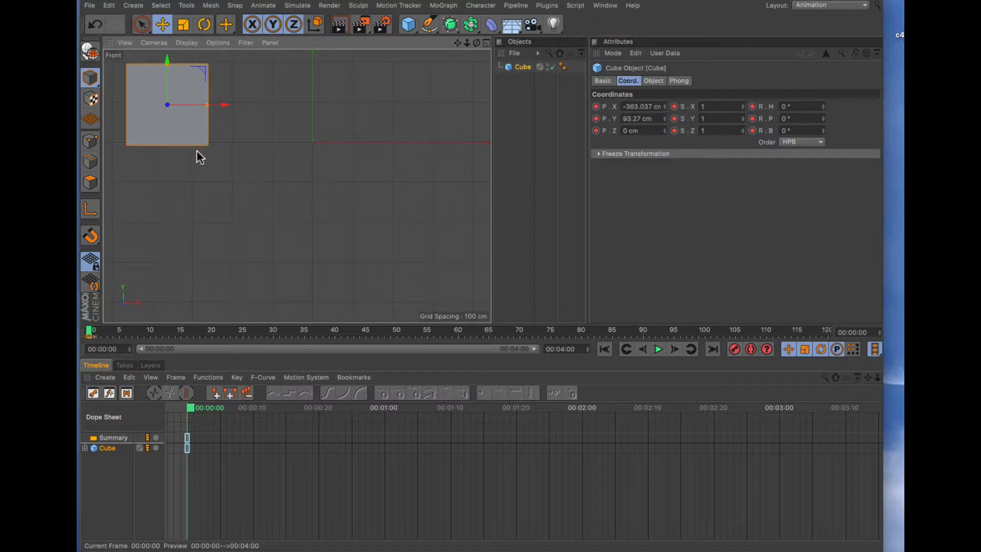
# - At frame 30, move the cube to about X 214 cm, Y -109 cm and record a keyframe
pyautogui.moveTo(94, 334); pyautogui.dragTo(273, 335)
pyautogui.moveTo(188, 120); pyautogui.dragTo(415, 203)
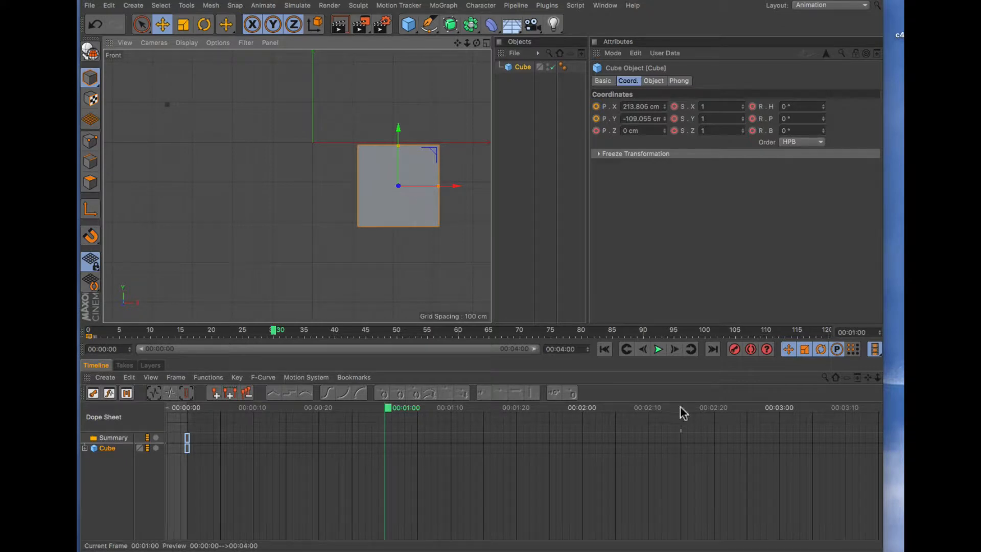
pyautogui.click(733, 352)
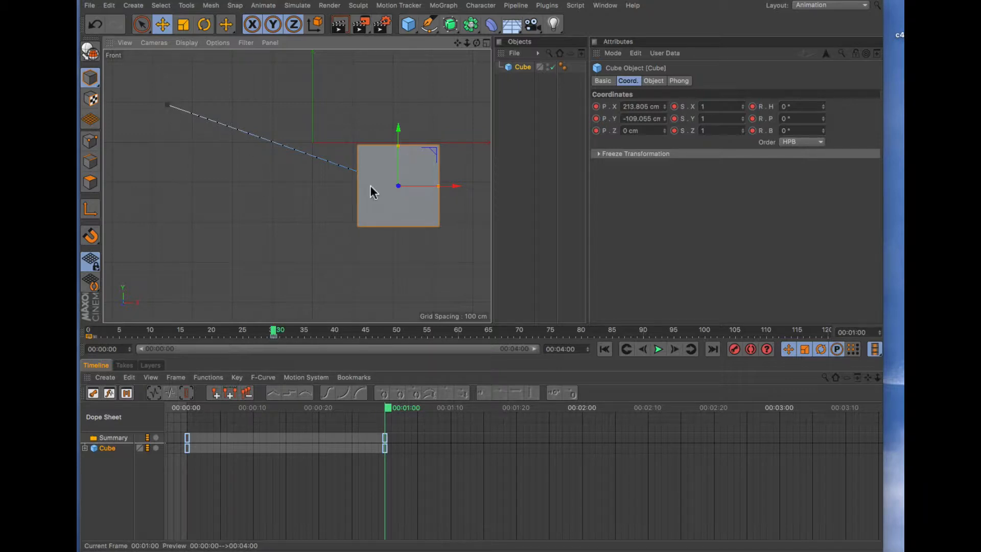
pyautogui.moveTo(407, 208)
pyautogui.mouseDown()
pyautogui.moveTo(425, 265)
pyautogui.moveTo(423, 215)
pyautogui.moveTo(412, 209)
pyautogui.mouseUp()
# - At frame 60, move the cube to about X -317 cm, Y -287 cm, record a keyframe, and return to frame 0
pyautogui.moveTo(289, 335); pyautogui.dragTo(450, 352)
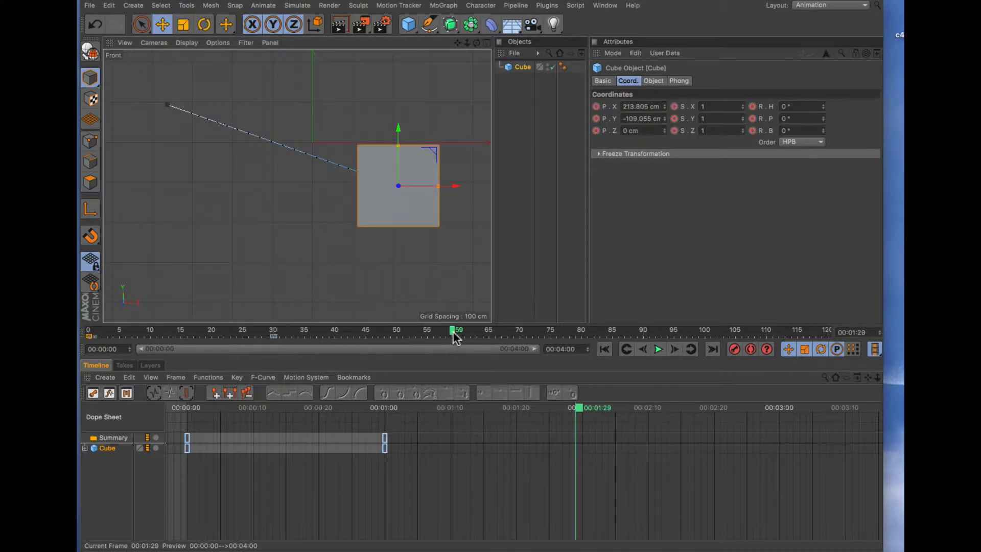
pyautogui.click(457, 331)
pyautogui.moveTo(384, 223); pyautogui.dragTo(192, 283)
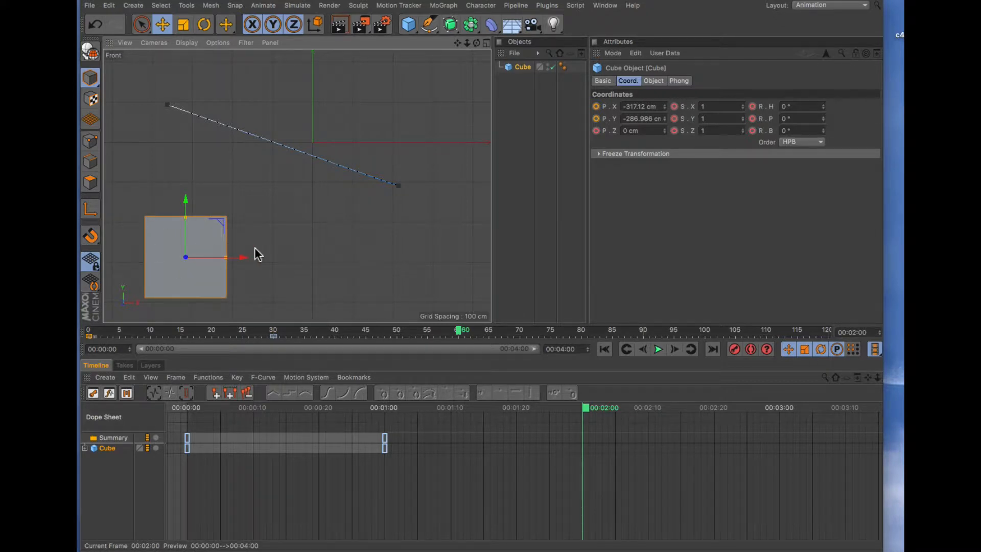
pyautogui.click(734, 349)
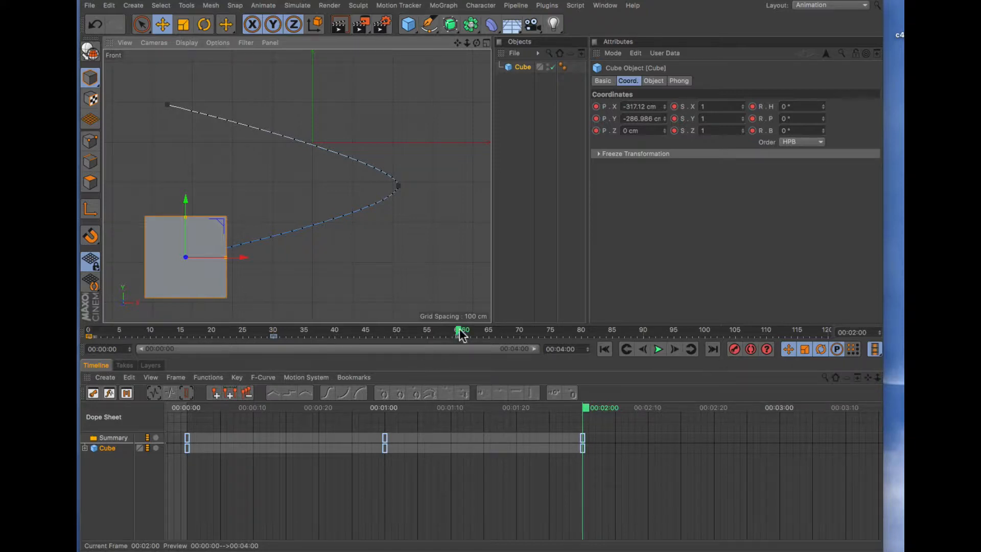
pyautogui.moveTo(459, 332); pyautogui.dragTo(89, 341)
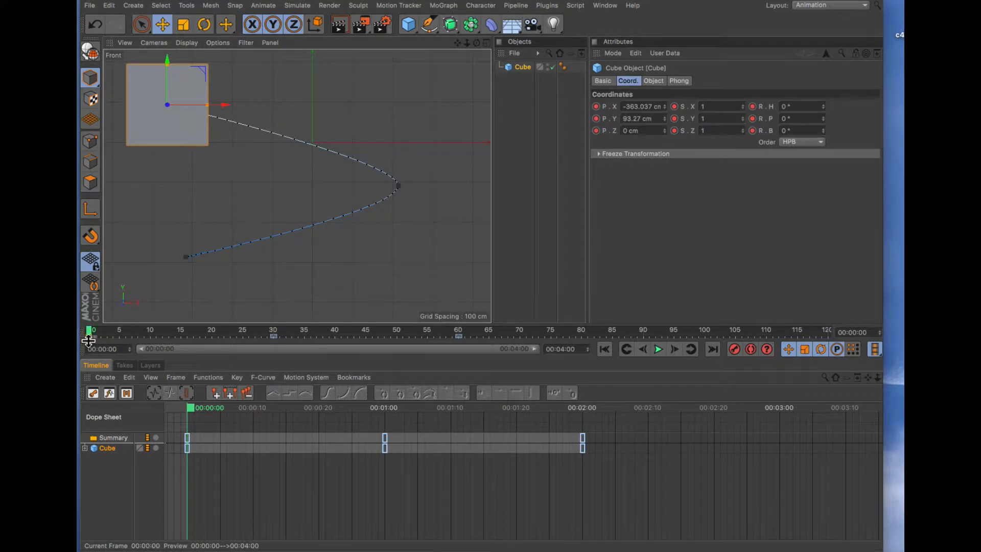
# - Expand the cube's tracks in the Dope Sheet, rotate the cube about 43° and record a keyframe at frame 0
pyautogui.click(85, 448)
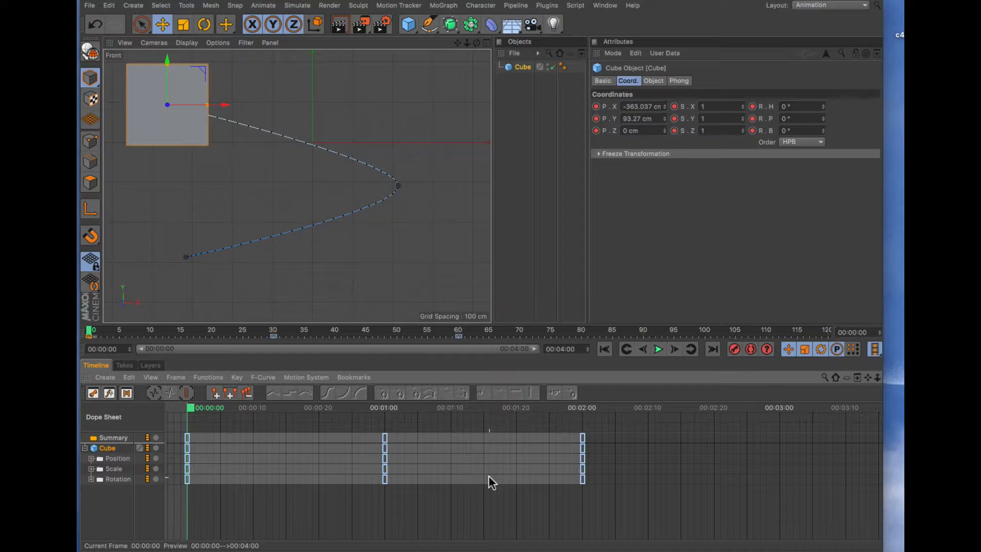
pyautogui.click(385, 437)
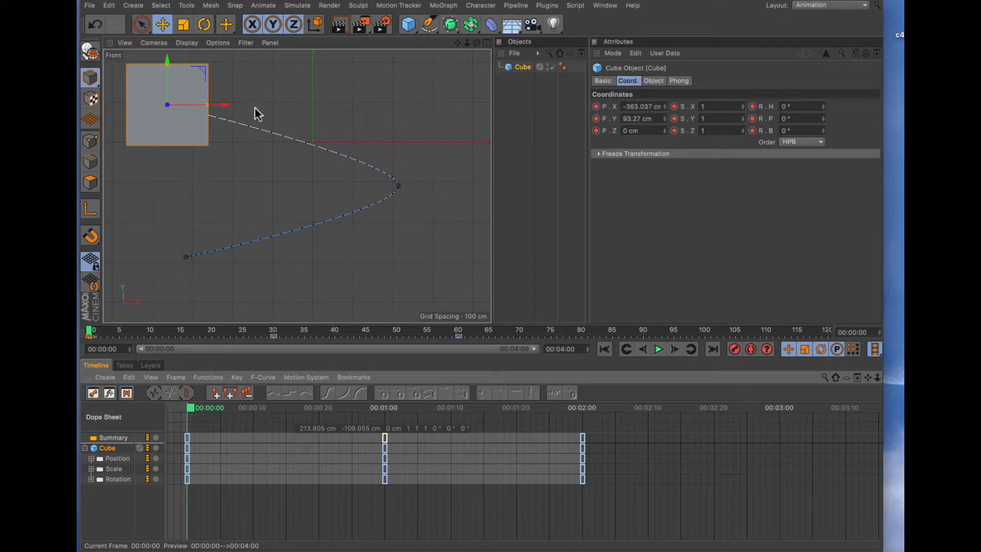
pyautogui.click(204, 24)
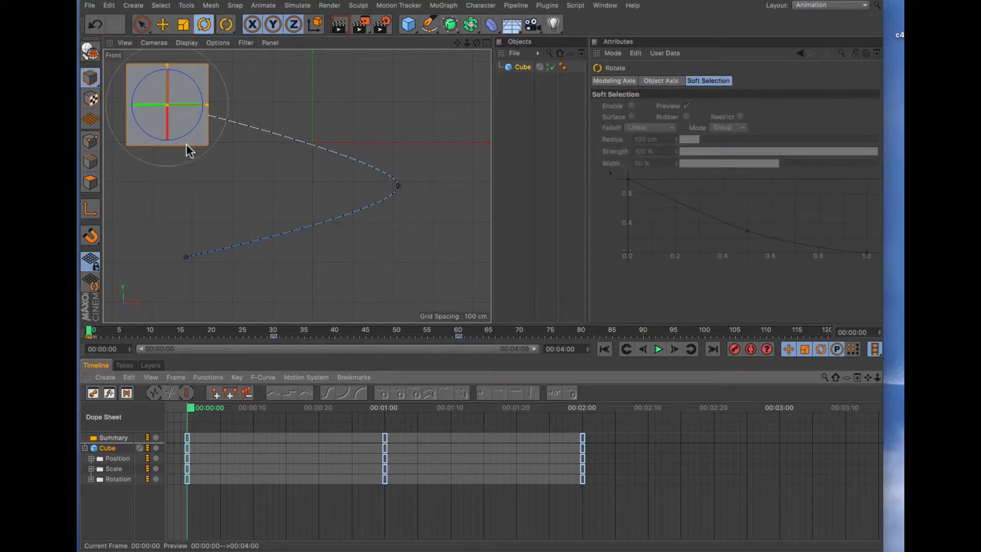
pyautogui.moveTo(193, 132); pyautogui.dragTo(171, 140)
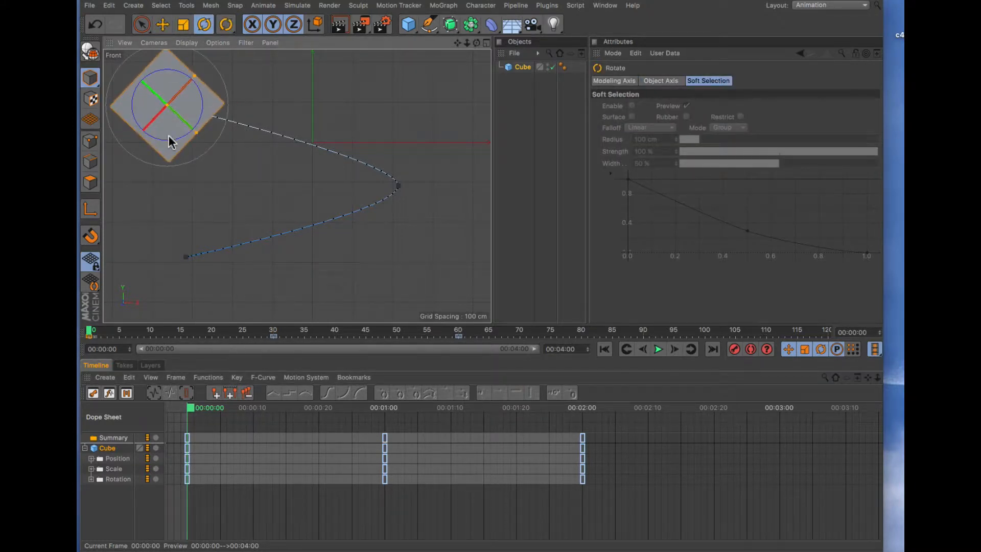
pyautogui.click(735, 350)
# - Scrub the timeline to preview the cube's animation
pyautogui.moveTo(90, 333)
pyautogui.mouseDown()
pyautogui.moveTo(280, 338)
pyautogui.moveTo(275, 349)
pyautogui.moveTo(127, 345)
pyautogui.moveTo(263, 350)
pyautogui.moveTo(79, 341)
pyautogui.mouseUp()
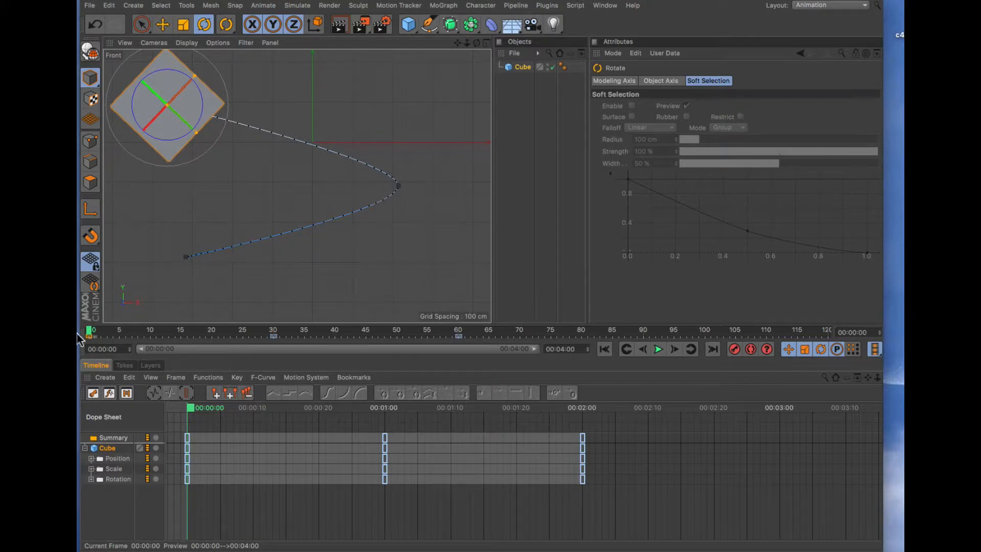
pyautogui.moveTo(88, 333)
pyautogui.mouseDown()
pyautogui.moveTo(367, 342)
pyautogui.moveTo(84, 328)
pyautogui.mouseUp()
pyautogui.moveTo(273, 332); pyautogui.dragTo(102, 336)
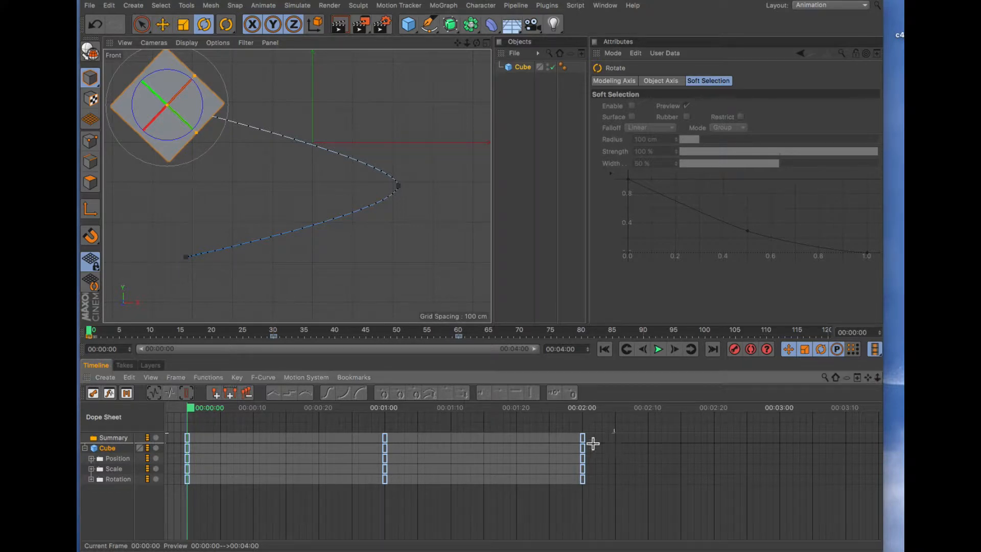
# - Delete all of the cube's keyframes in the Dope Sheet
pyautogui.moveTo(615, 433); pyautogui.dragTo(204, 515)
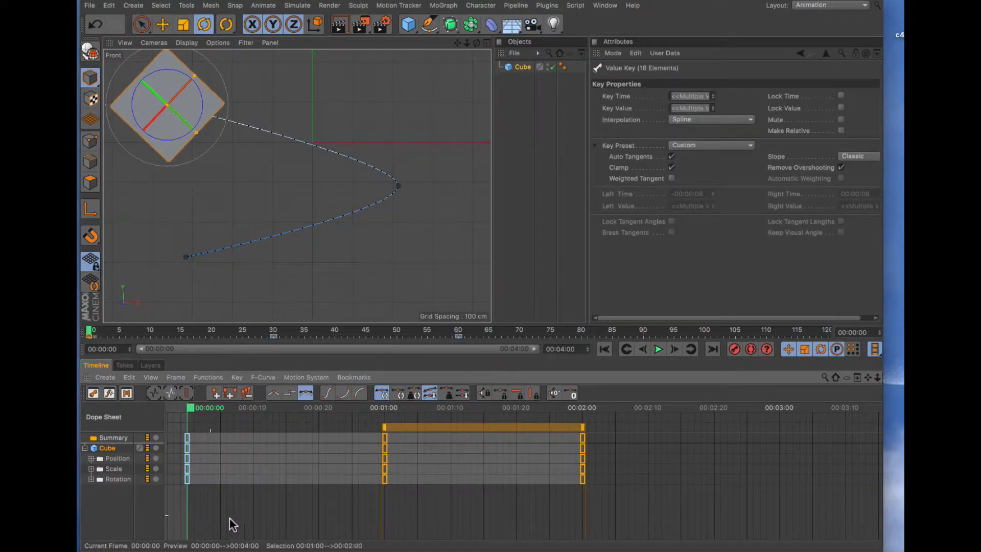
pyautogui.click(241, 507)
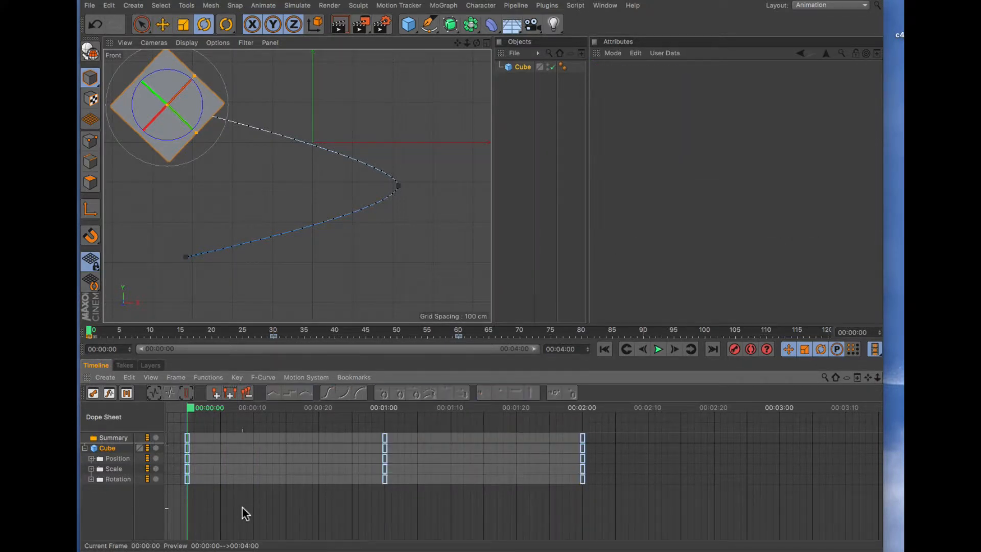
pyautogui.doubleClick(106, 448)
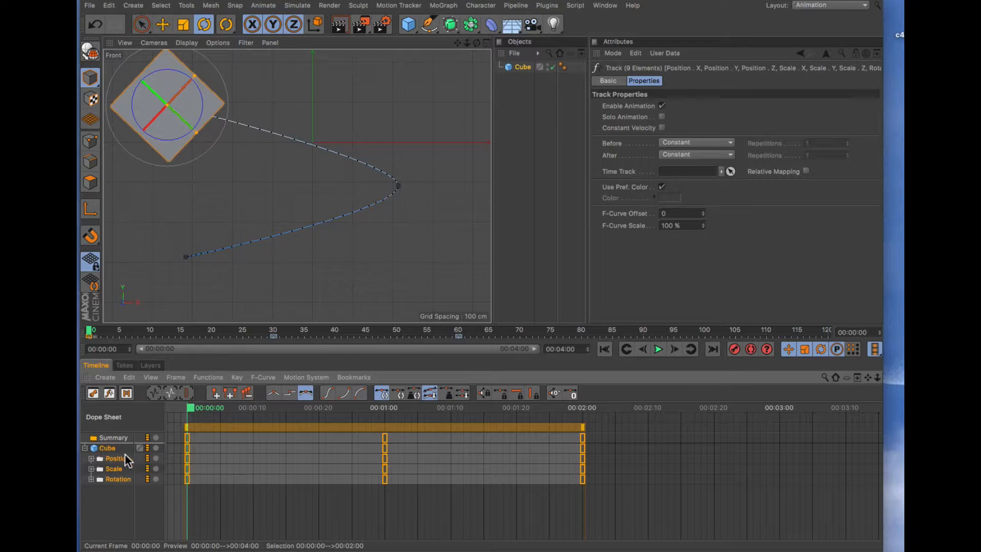
pyautogui.press('Delete')
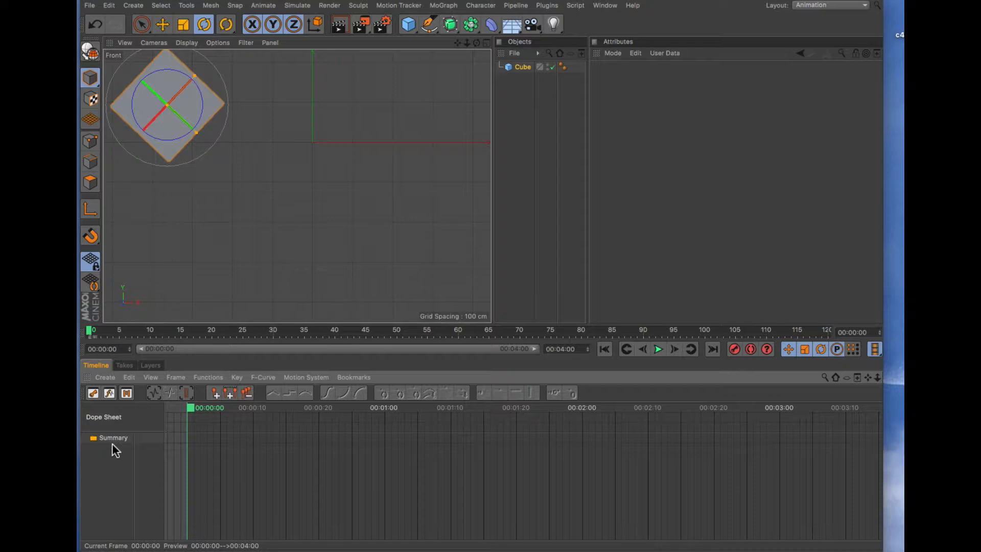
# - Reset the cube's bank rotation to 0°
pyautogui.click(519, 66)
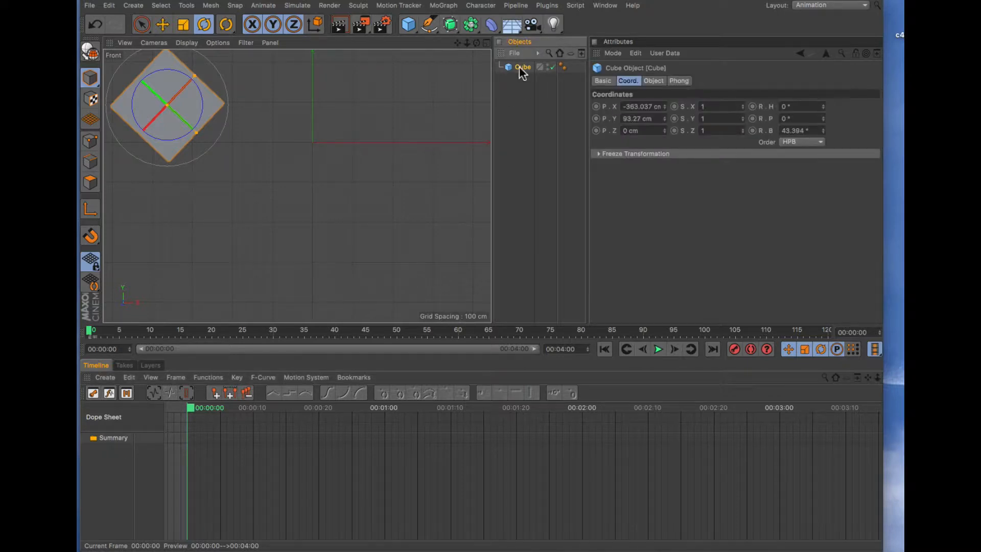
pyautogui.doubleClick(798, 130)
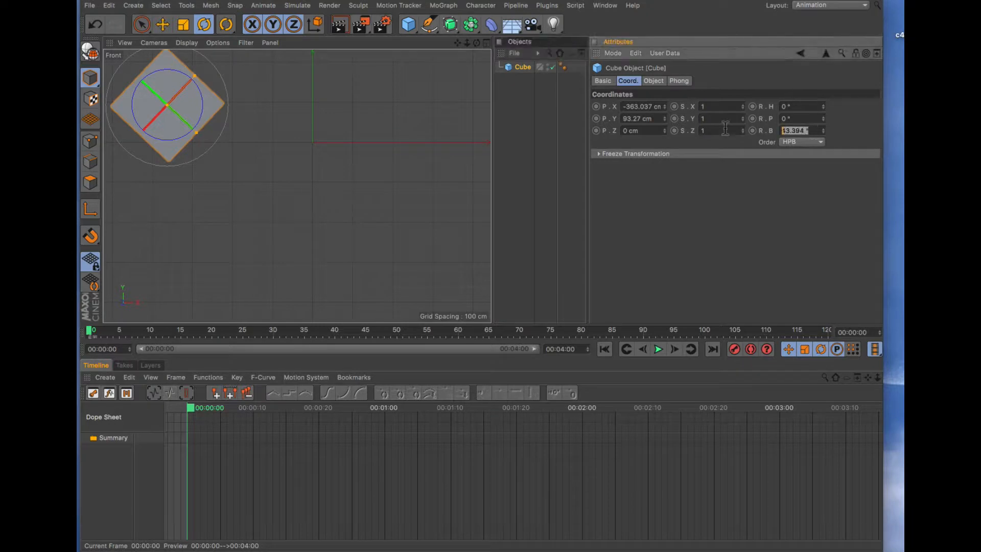
pyautogui.write('0')
pyautogui.press('Return')
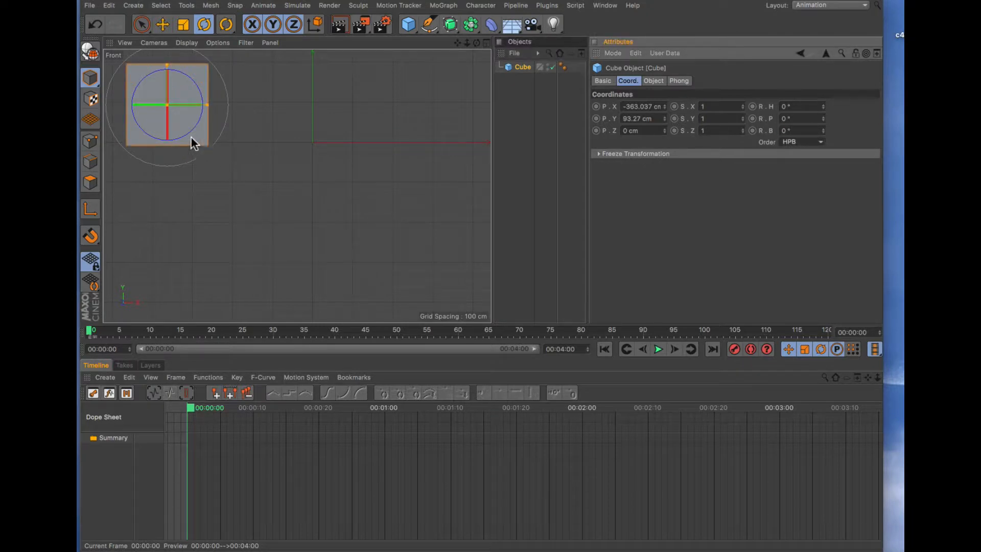
# - Replace the cube with a new Cone primitive
pyautogui.press('Delete')
pyautogui.click(408, 30)
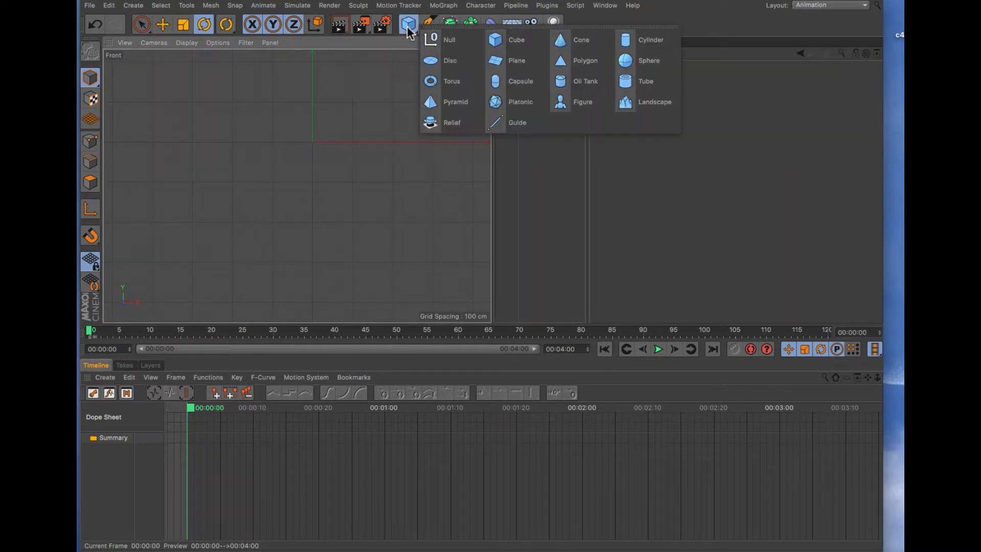
pyautogui.click(562, 41)
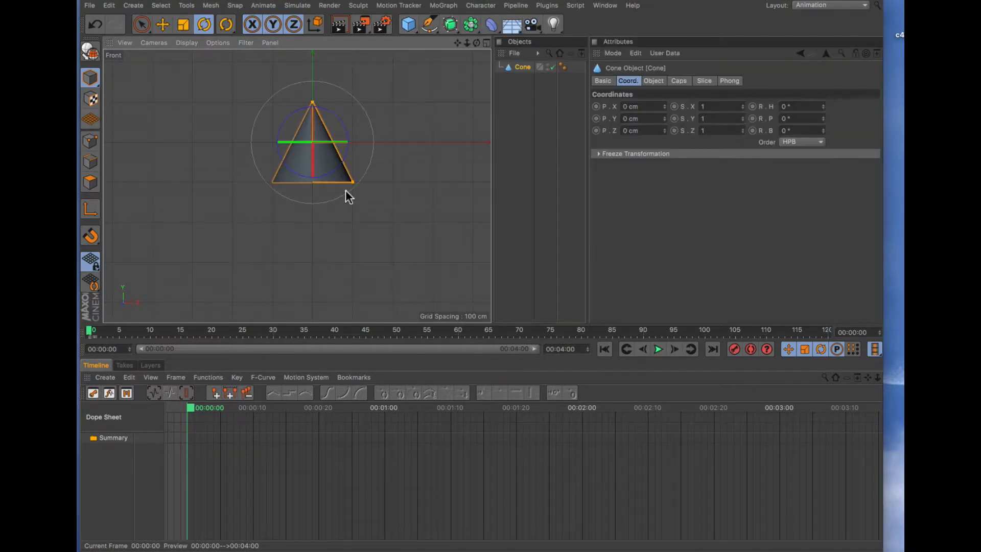
# - Move the cone into the upper-left corner, undoing an accidental rotation, and record a keyframe at frame 0
pyautogui.press('e')
pyautogui.moveTo(346, 176); pyautogui.dragTo(252, 160)
pyautogui.press('r')
pyautogui.press('super+z')
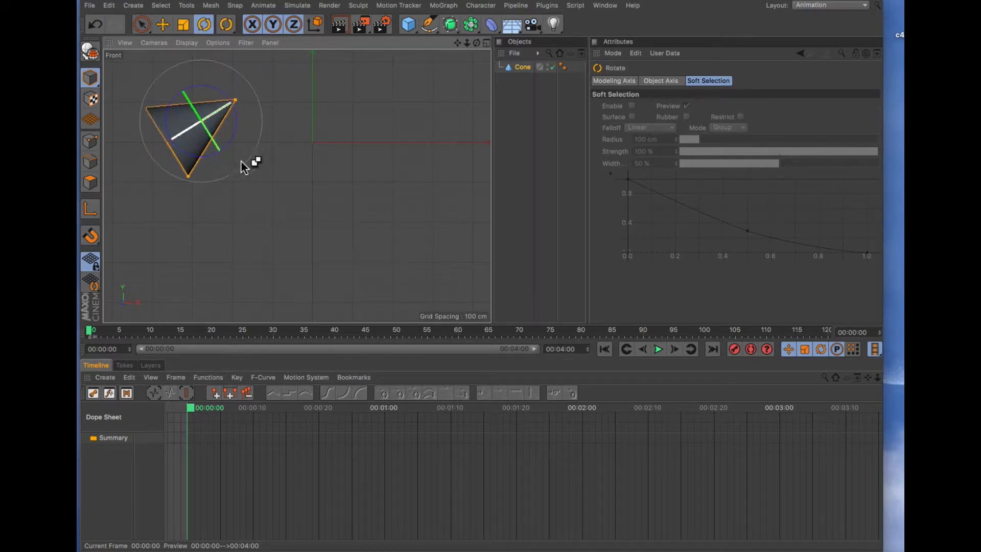
pyautogui.press('super+z')
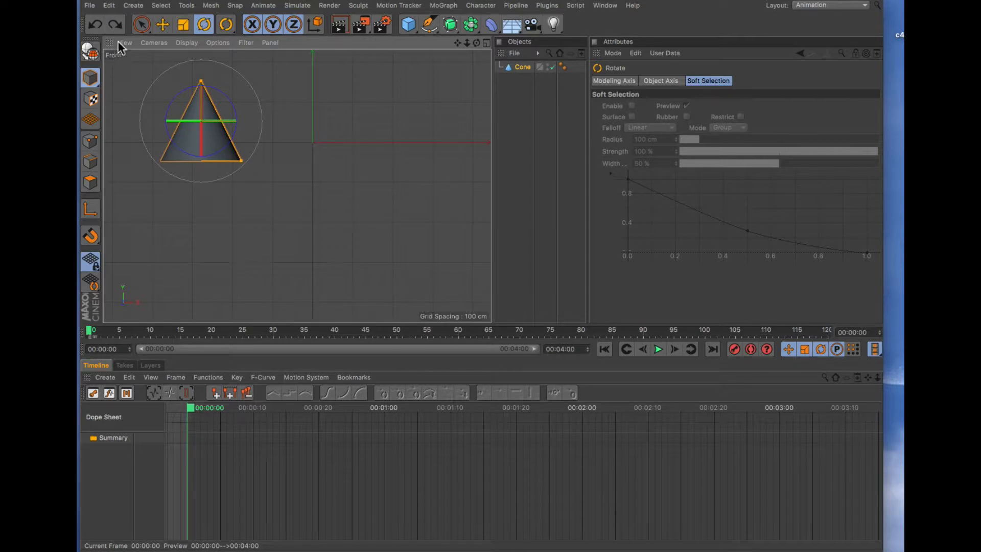
pyautogui.click(141, 25)
pyautogui.click(168, 127)
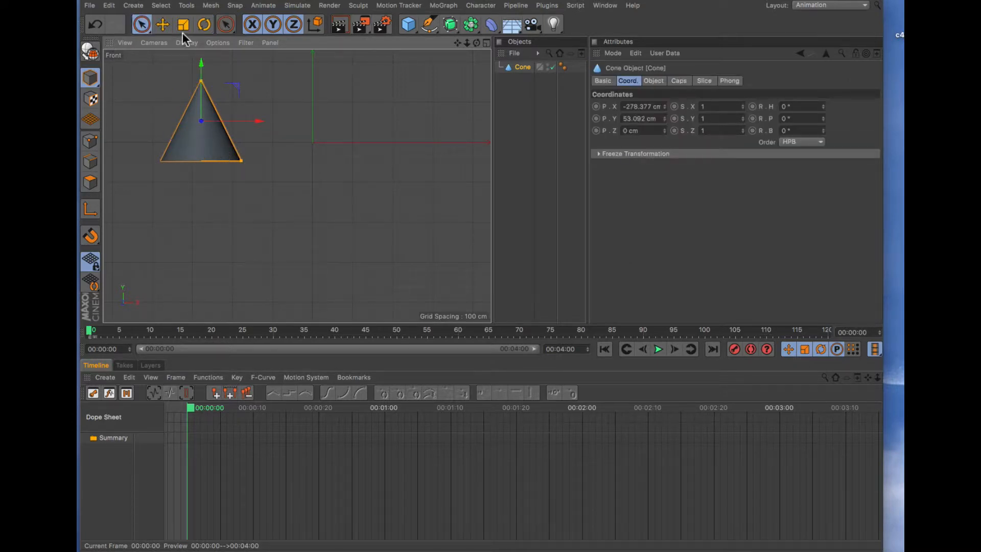
pyautogui.click(163, 24)
pyautogui.moveTo(207, 134); pyautogui.dragTo(167, 119)
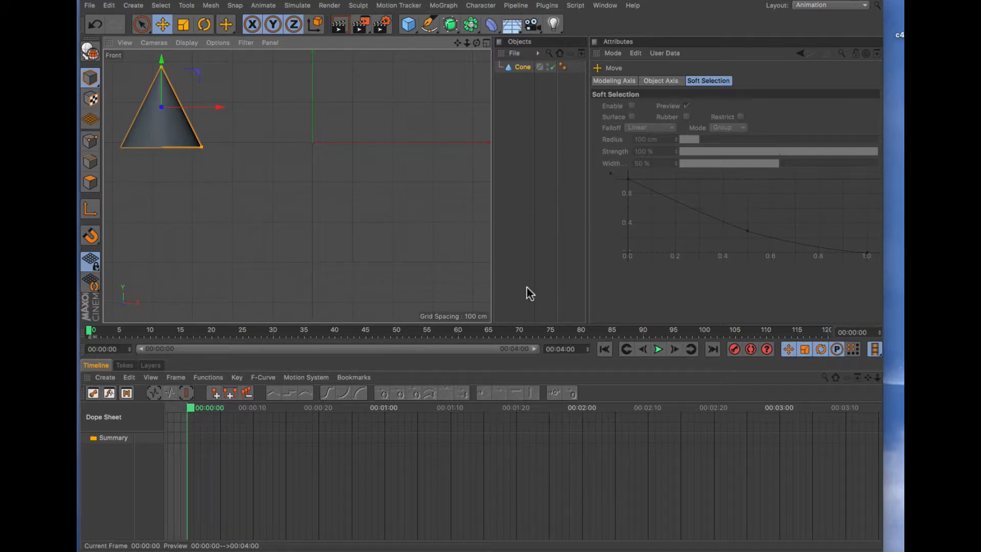
pyautogui.click(734, 349)
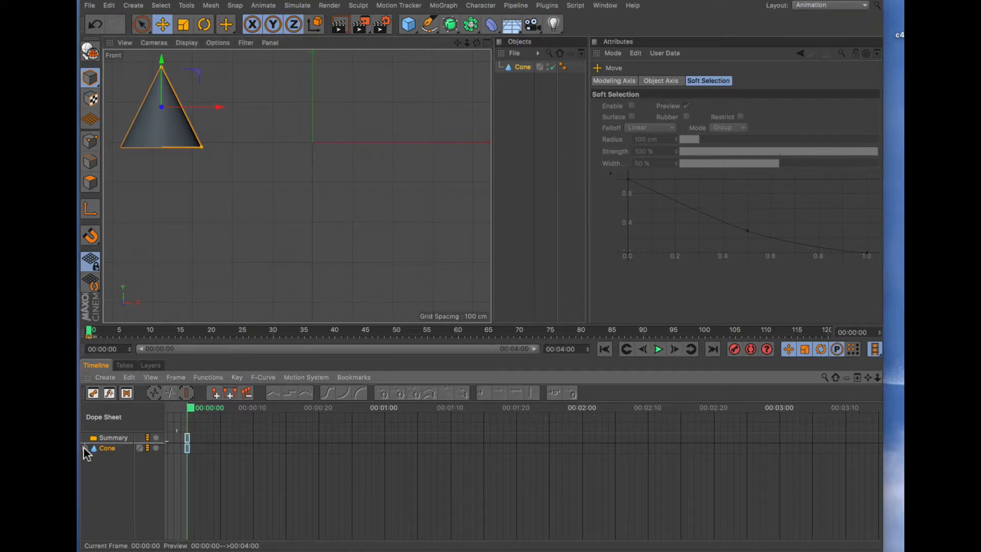
# - Delete the cone's keyframes and record a new position-only keyframe at frame 0
pyautogui.click(84, 448)
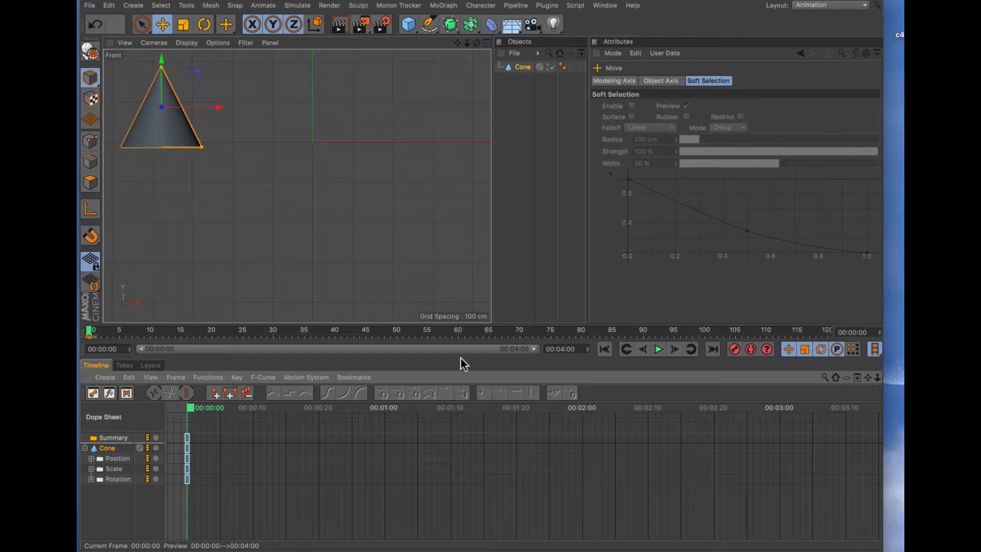
pyautogui.click(108, 449)
pyautogui.press('Delete')
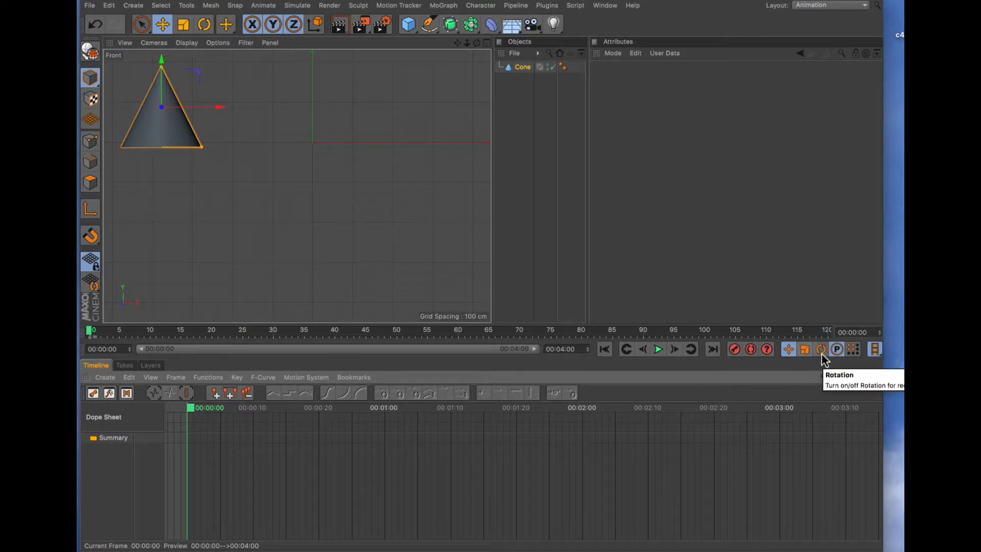
pyautogui.click(735, 349)
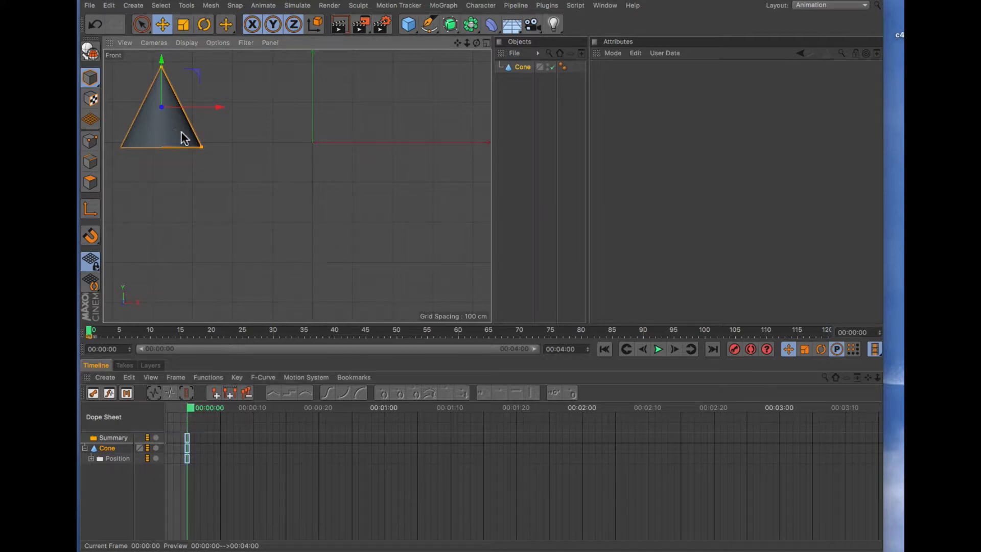
pyautogui.moveTo(184, 138)
pyautogui.mouseDown()
pyautogui.moveTo(281, 154)
pyautogui.moveTo(193, 136)
pyautogui.moveTo(190, 143)
pyautogui.mouseUp()
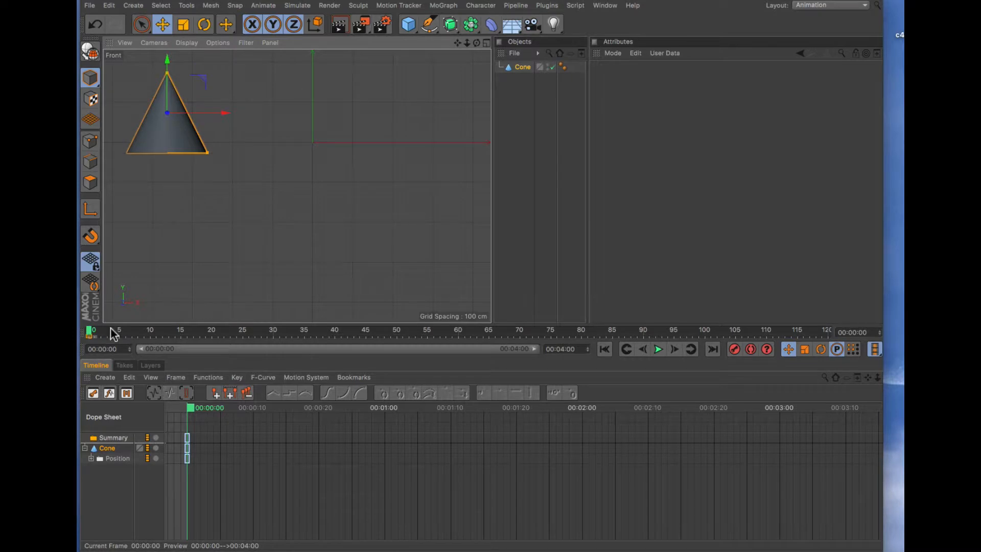
# - At frame 30, move the cone to the right of centre and record a keyframe
pyautogui.moveTo(113, 333); pyautogui.dragTo(274, 336)
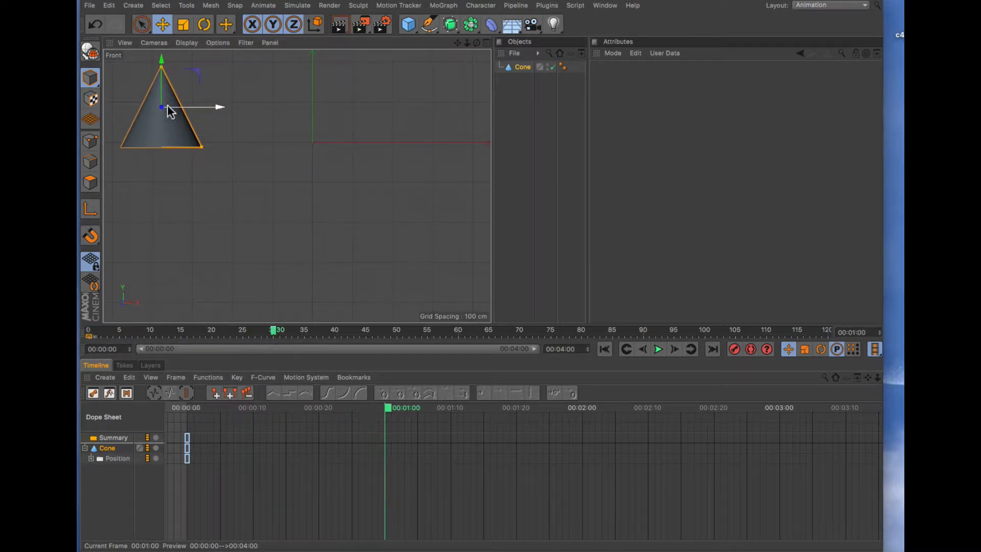
pyautogui.moveTo(170, 112); pyautogui.dragTo(379, 199)
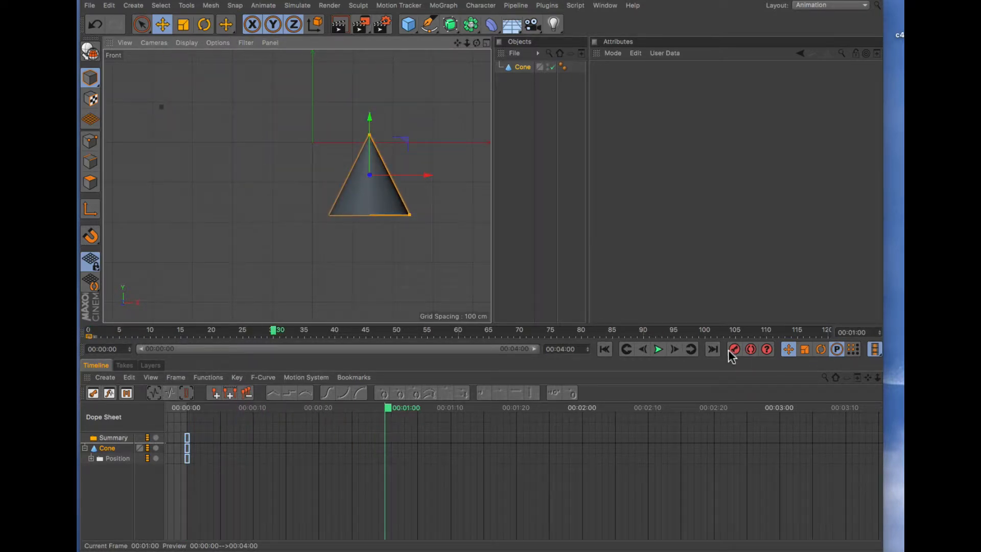
pyautogui.click(734, 350)
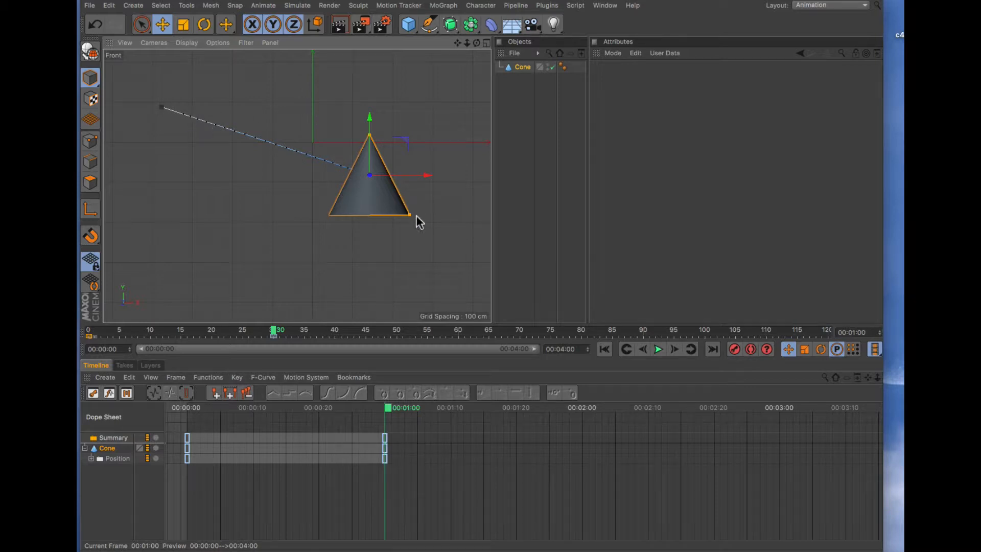
# - At frame 60, move the cone to the lower left, record a keyframe, and return to frame 0
pyautogui.moveTo(275, 332); pyautogui.dragTo(462, 348)
pyautogui.click(456, 330)
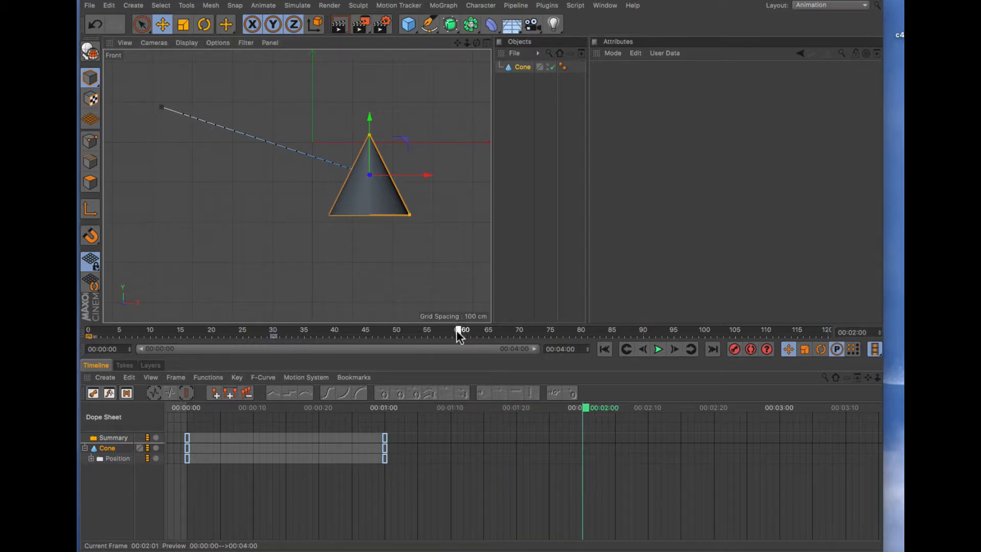
pyautogui.moveTo(387, 207); pyautogui.dragTo(211, 281)
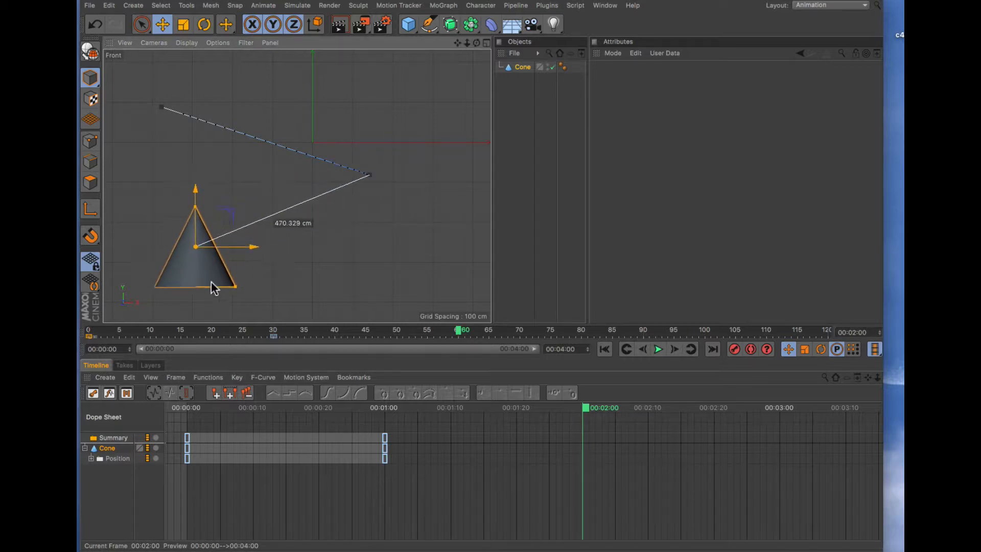
pyautogui.click(734, 350)
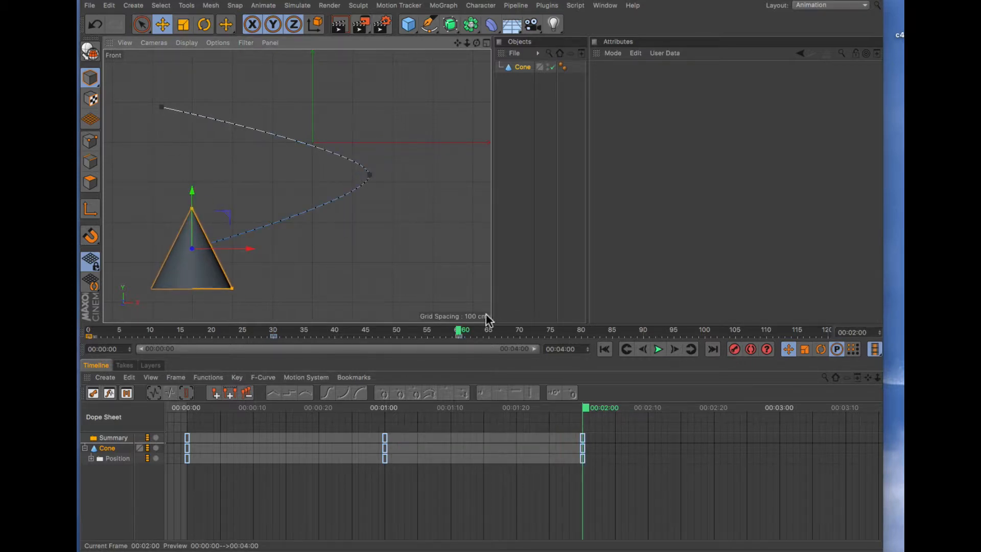
pyautogui.moveTo(459, 332); pyautogui.dragTo(88, 342)
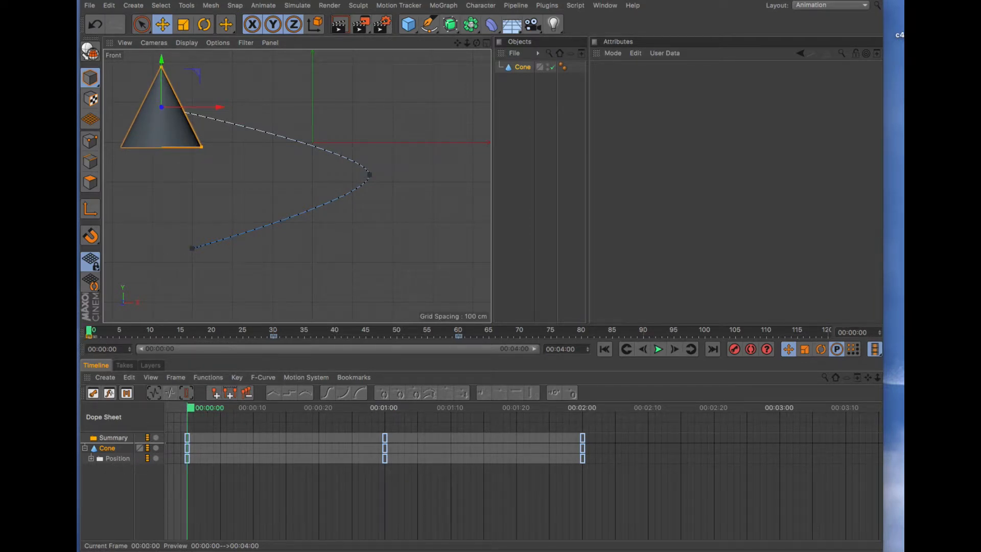
# - Rotate the cone about 90° so its tip points right, and scrub the timeline to preview the motion
pyautogui.press('r')
pyautogui.moveTo(190, 149); pyautogui.dragTo(137, 131)
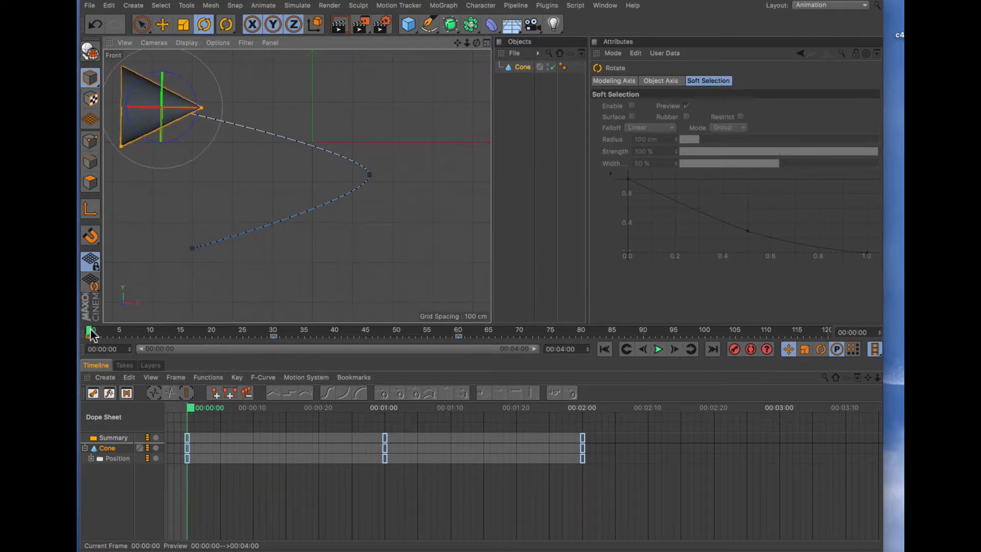
pyautogui.moveTo(91, 335); pyautogui.dragTo(120, 366)
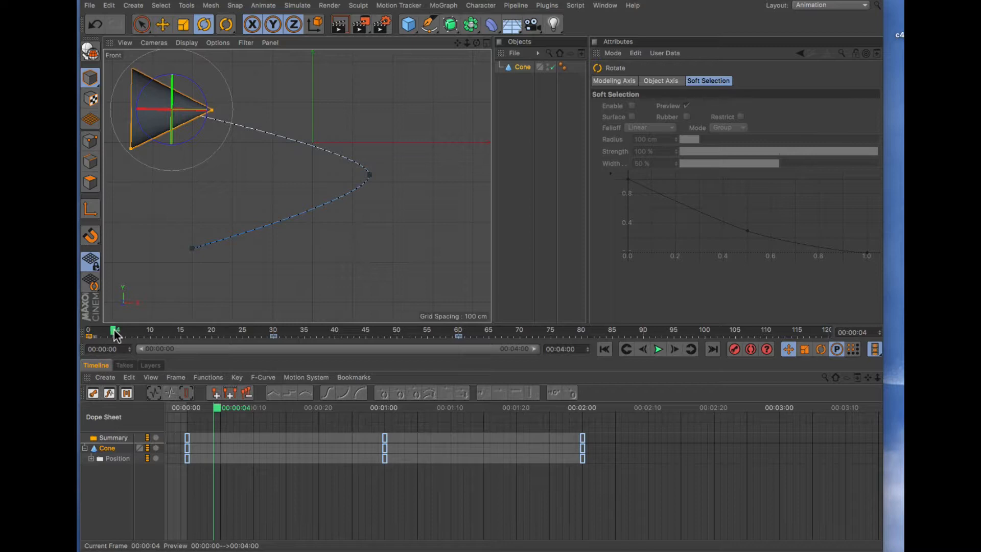
pyautogui.moveTo(115, 330)
pyautogui.mouseDown()
pyautogui.moveTo(93, 327)
pyautogui.moveTo(130, 330)
pyautogui.mouseUp()
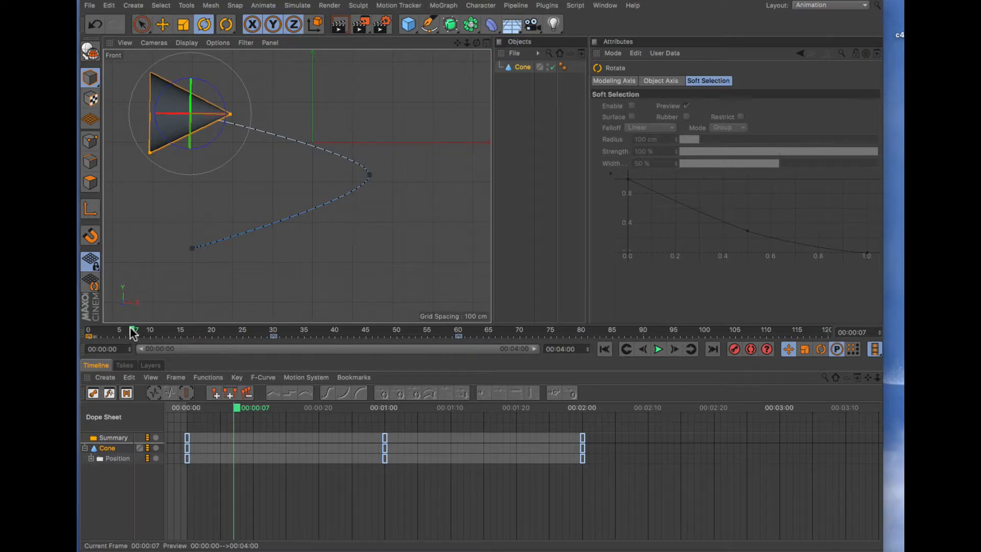
pyautogui.moveTo(131, 328); pyautogui.dragTo(88, 330)
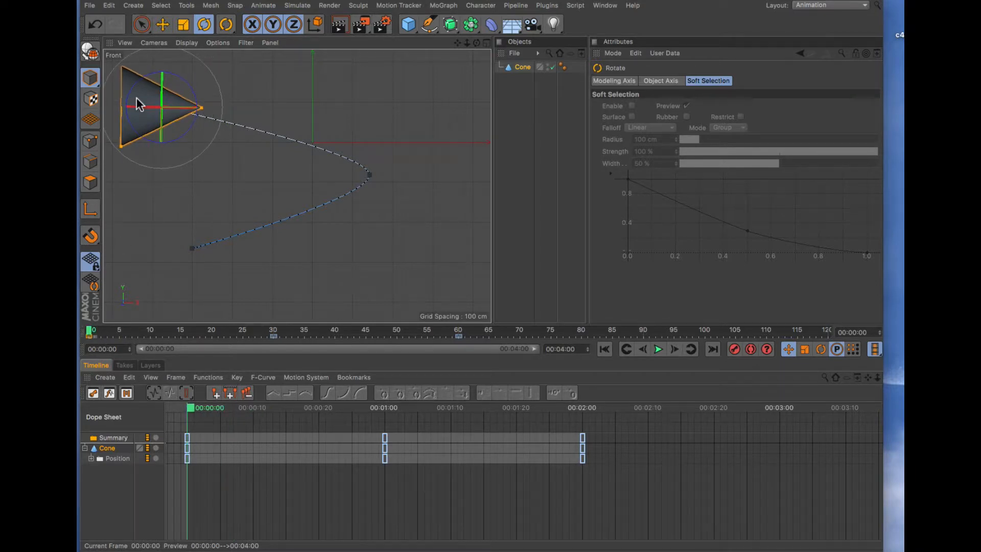
# - Scale the cone down to about 62% of its size at frame 0
pyautogui.click(182, 26)
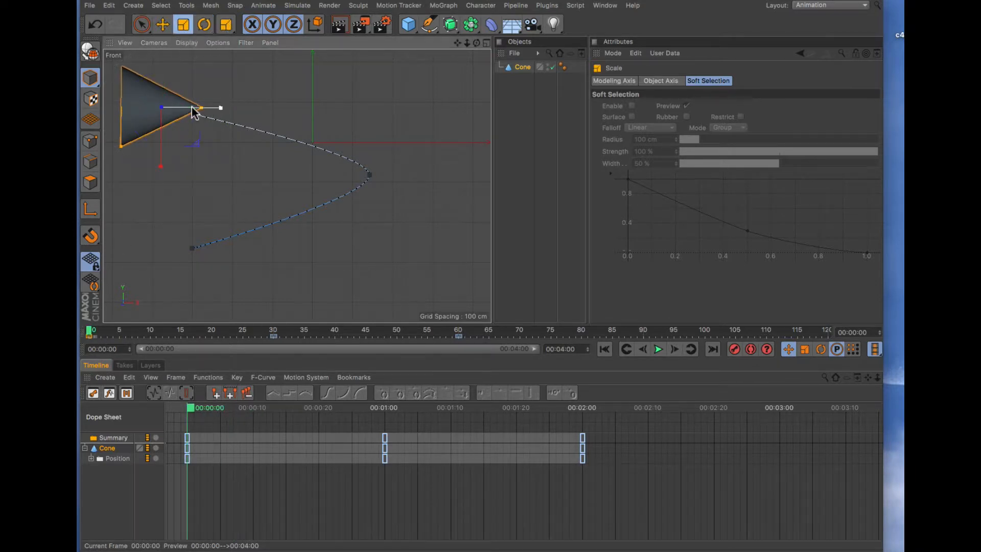
pyautogui.moveTo(170, 106); pyautogui.dragTo(141, 108)
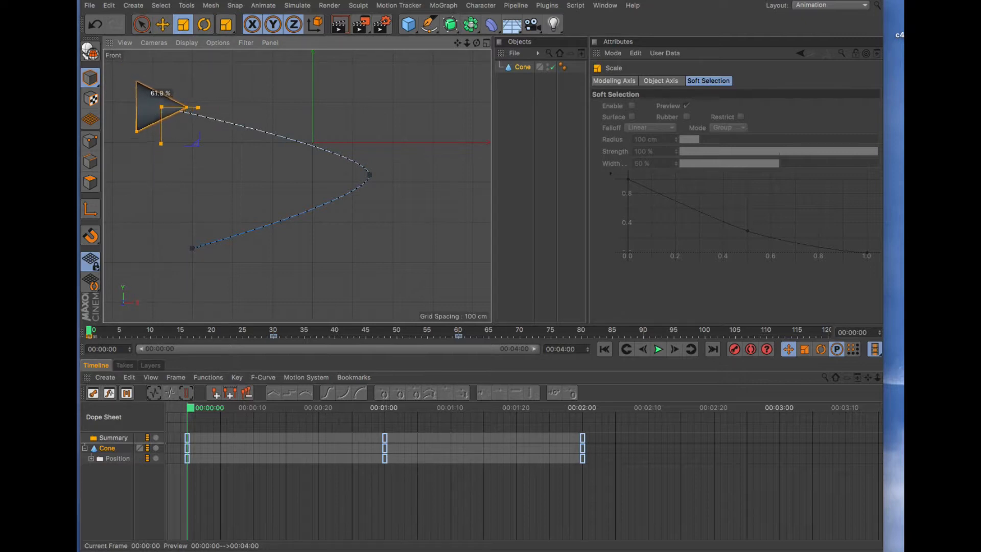
pyautogui.moveTo(91, 334)
pyautogui.mouseDown()
pyautogui.moveTo(493, 341)
pyautogui.moveTo(79, 334)
pyautogui.mouseUp()
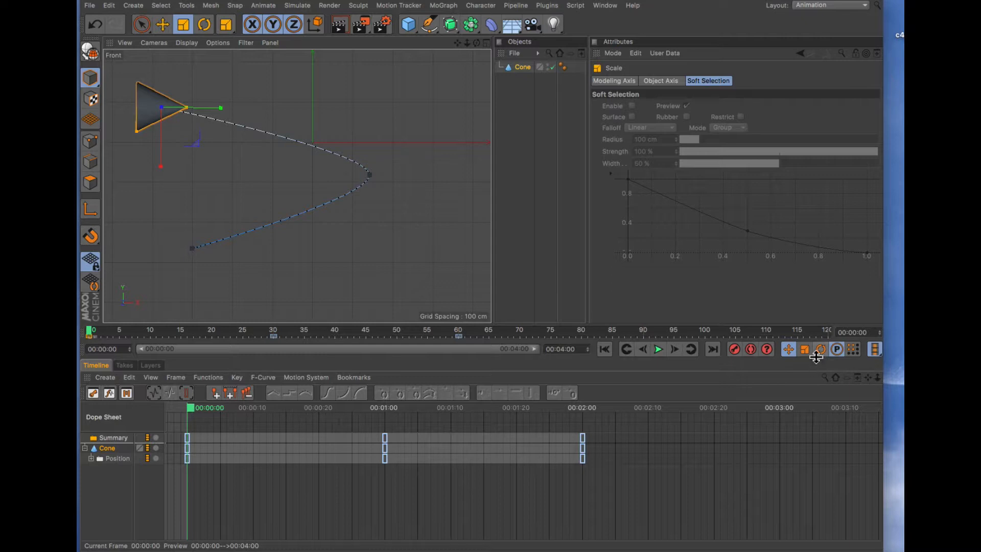
# - Switch recording to rotation only, and at frame 16 rotate the cone tip-up and record a keyframe
pyautogui.click(820, 351)
pyautogui.click(788, 349)
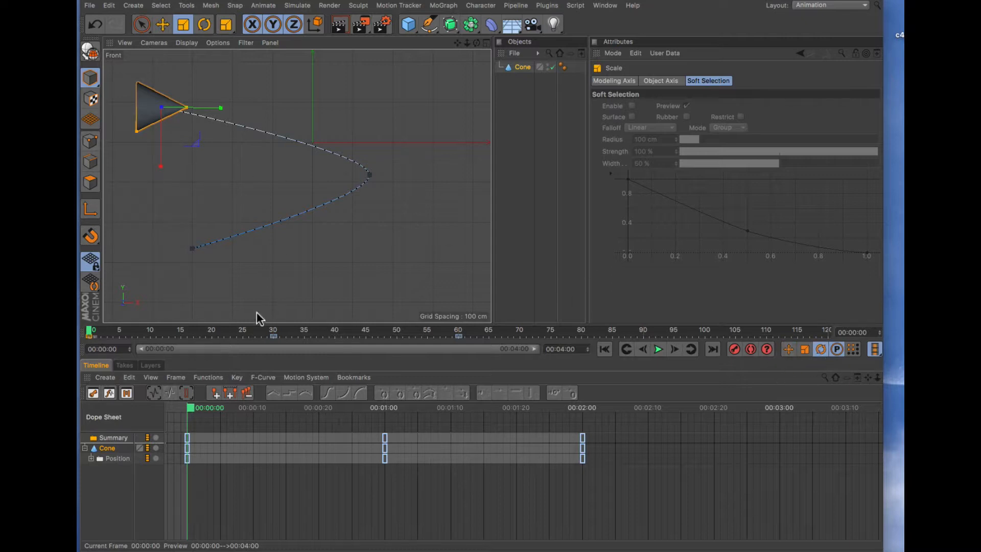
pyautogui.moveTo(93, 334); pyautogui.dragTo(190, 332)
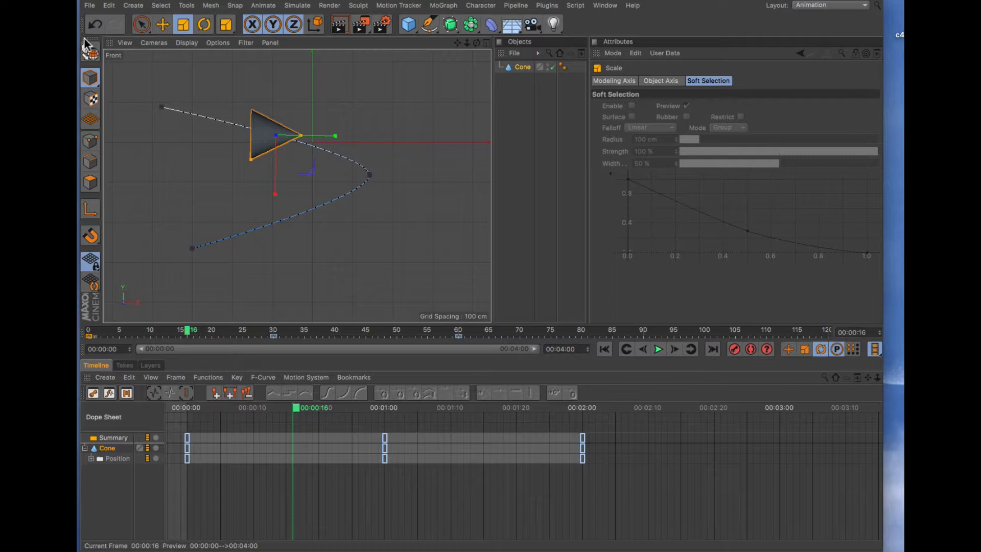
pyautogui.click(203, 26)
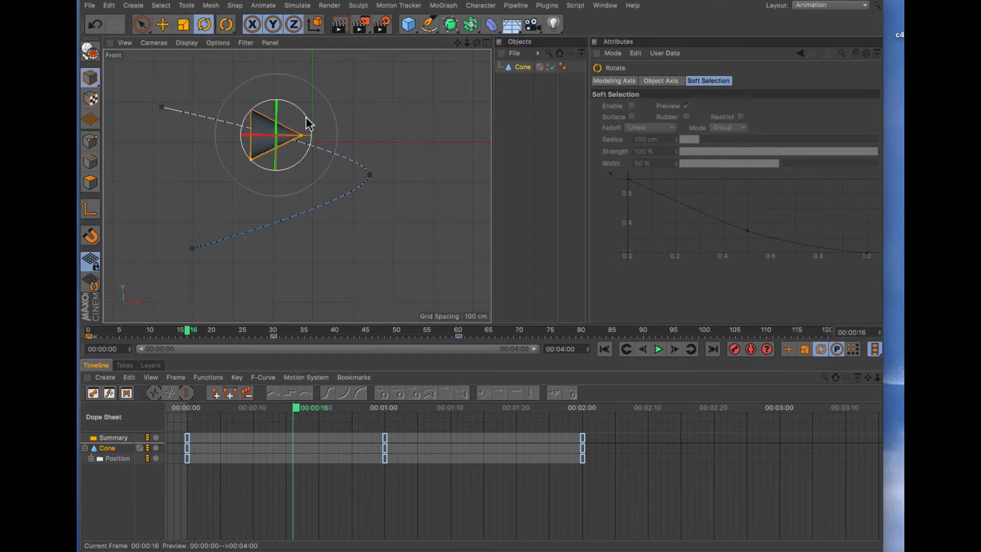
pyautogui.moveTo(307, 121); pyautogui.dragTo(253, 74)
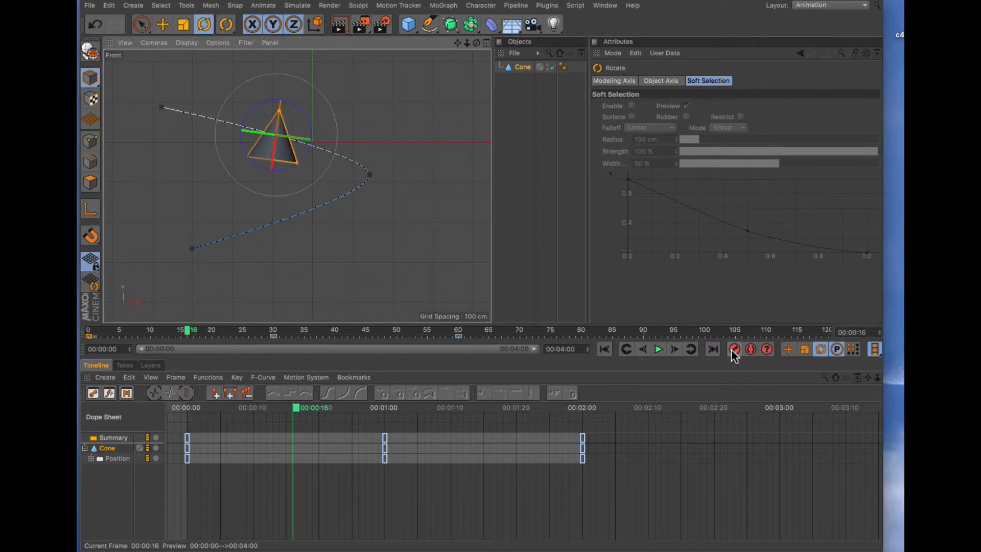
pyautogui.click(735, 349)
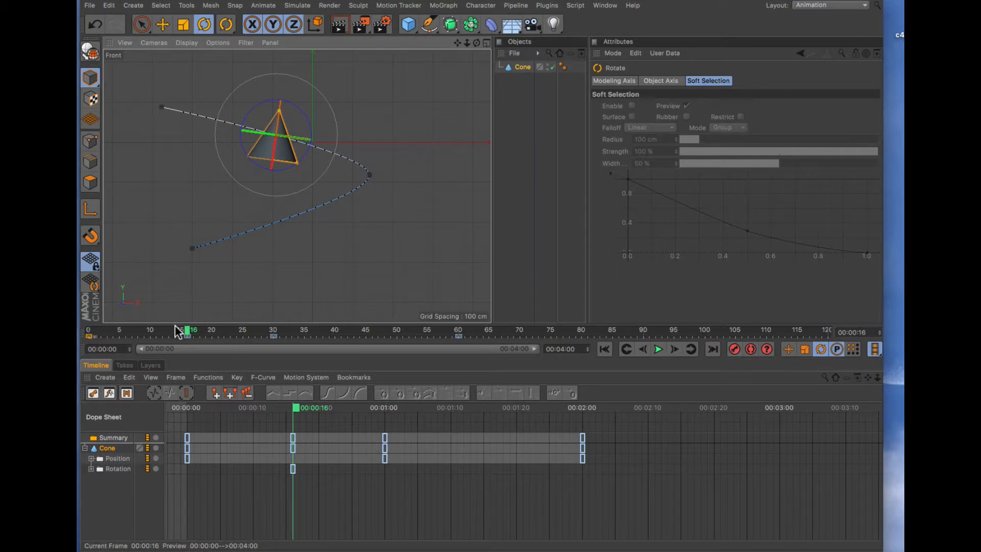
# - At frame 0, tilt the cone, record a rotation keyframe, and scrub the timeline to preview
pyautogui.moveTo(179, 331); pyautogui.dragTo(89, 332)
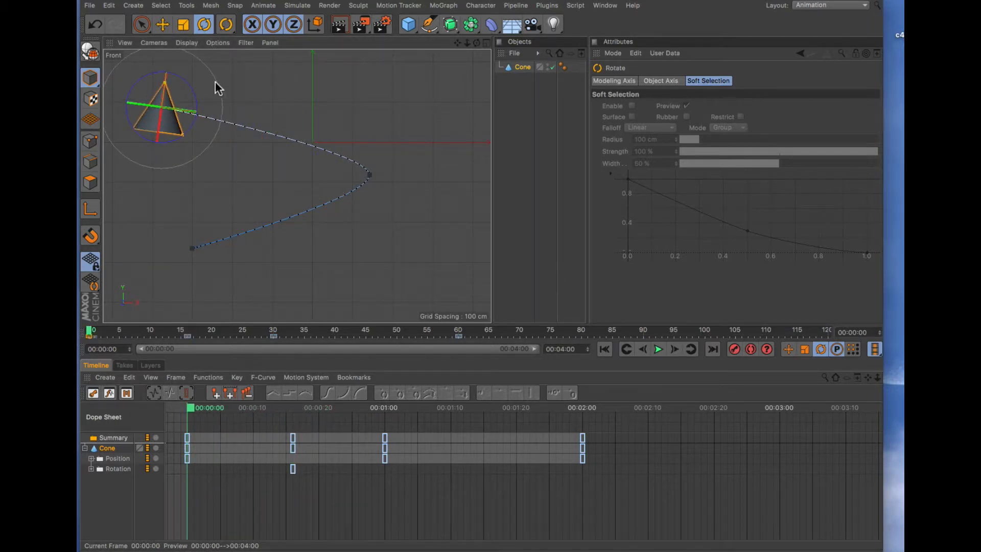
pyautogui.moveTo(193, 96); pyautogui.dragTo(151, 51)
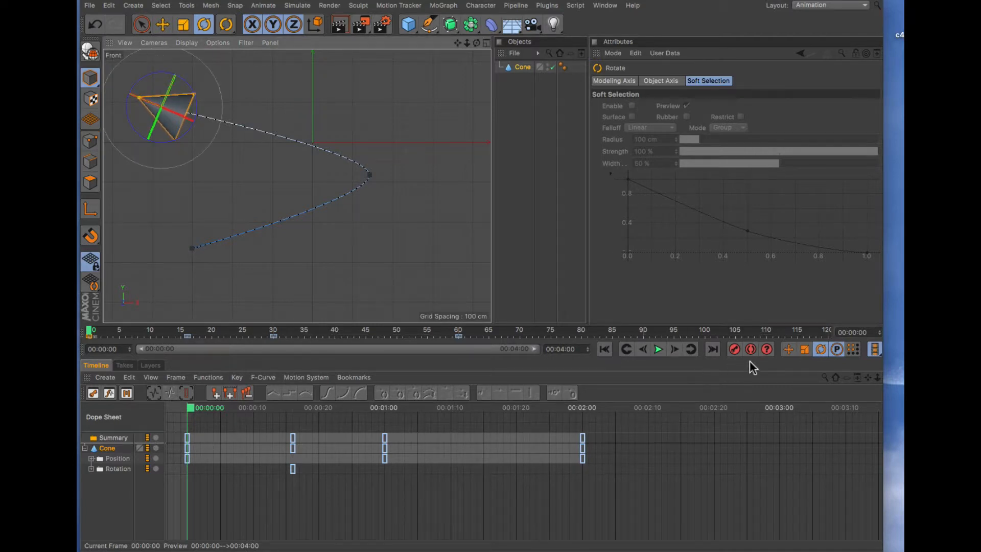
pyautogui.click(734, 350)
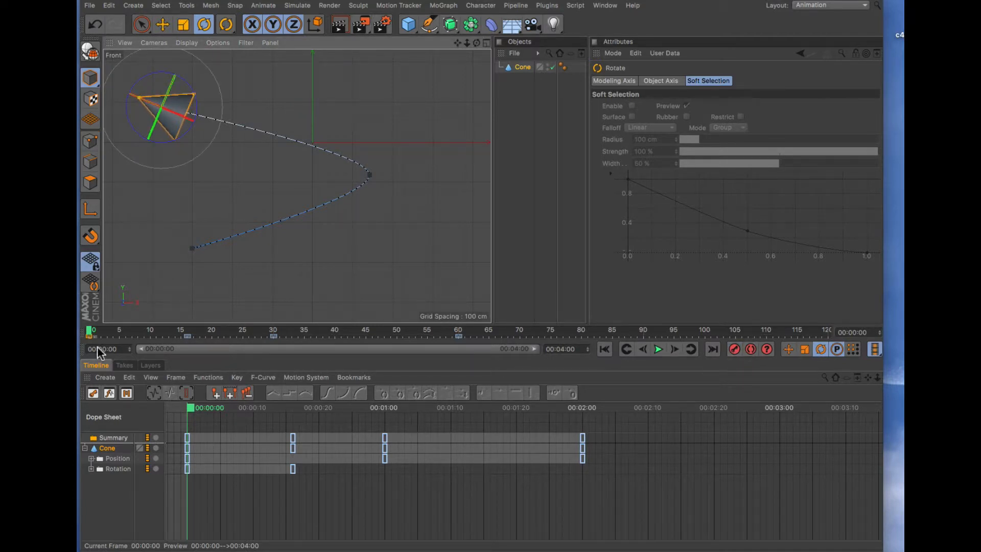
pyautogui.moveTo(87, 335); pyautogui.dragTo(364, 351)
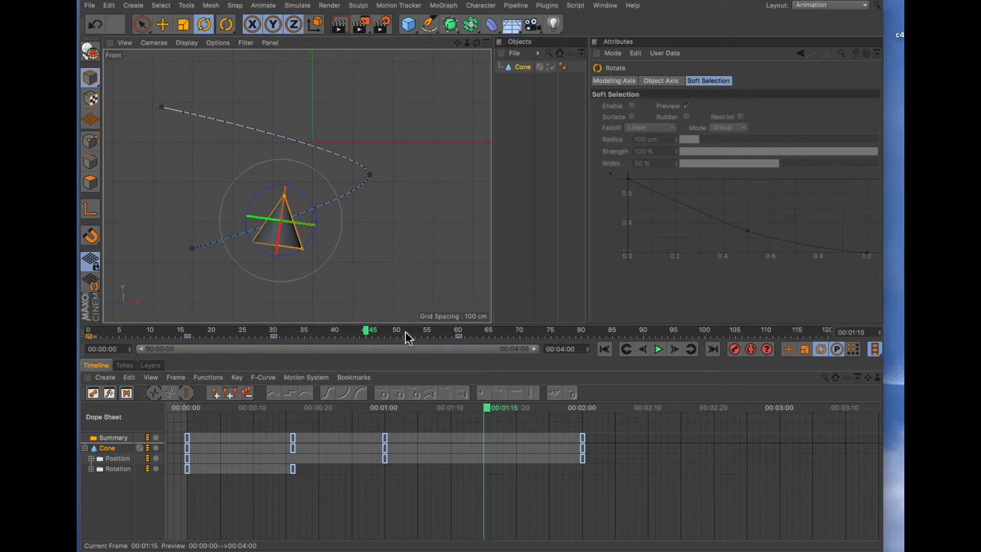
pyautogui.moveTo(366, 332); pyautogui.dragTo(91, 335)
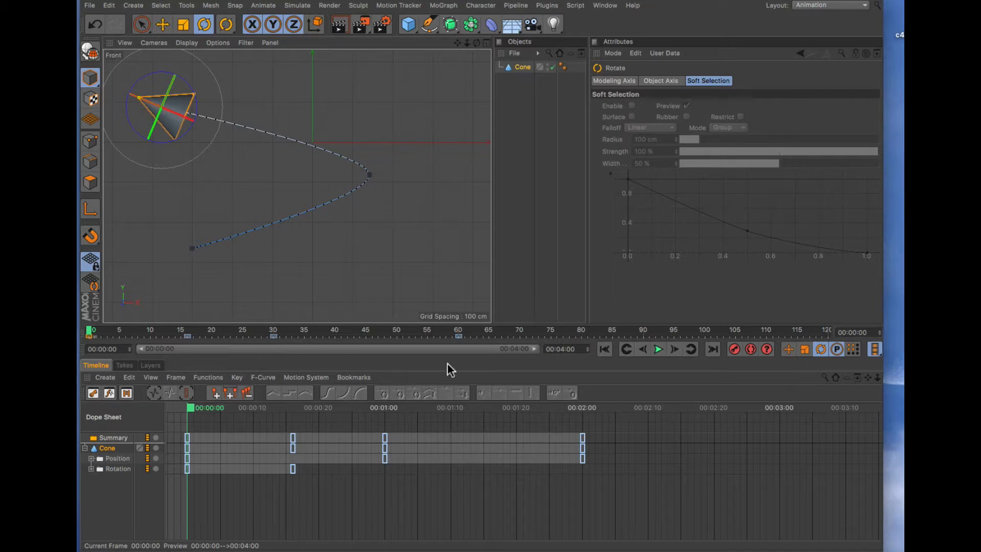
# - Re-enable position recording and record a keyframe of the cone's pose at frame 45
pyautogui.click(789, 350)
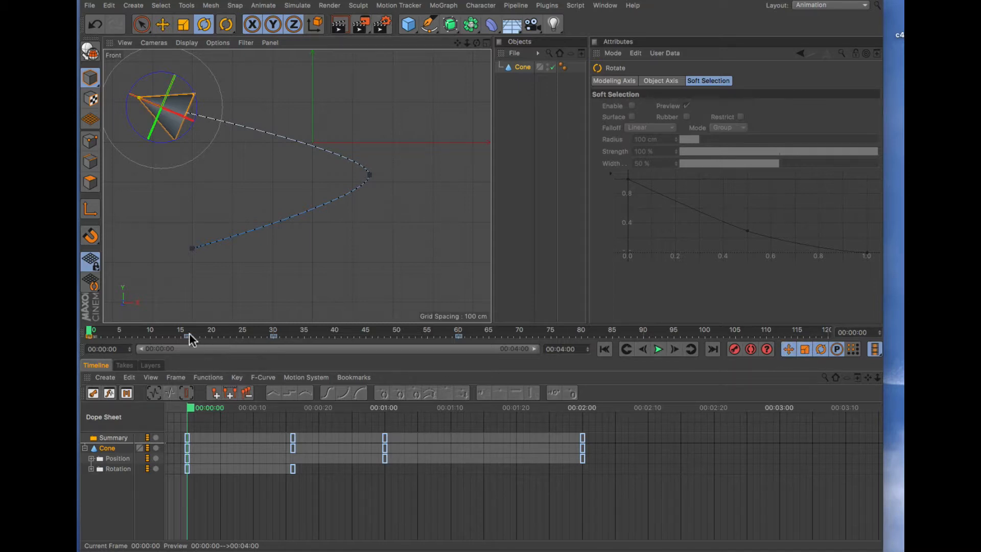
pyautogui.click(99, 333)
pyautogui.moveTo(99, 332); pyautogui.dragTo(367, 333)
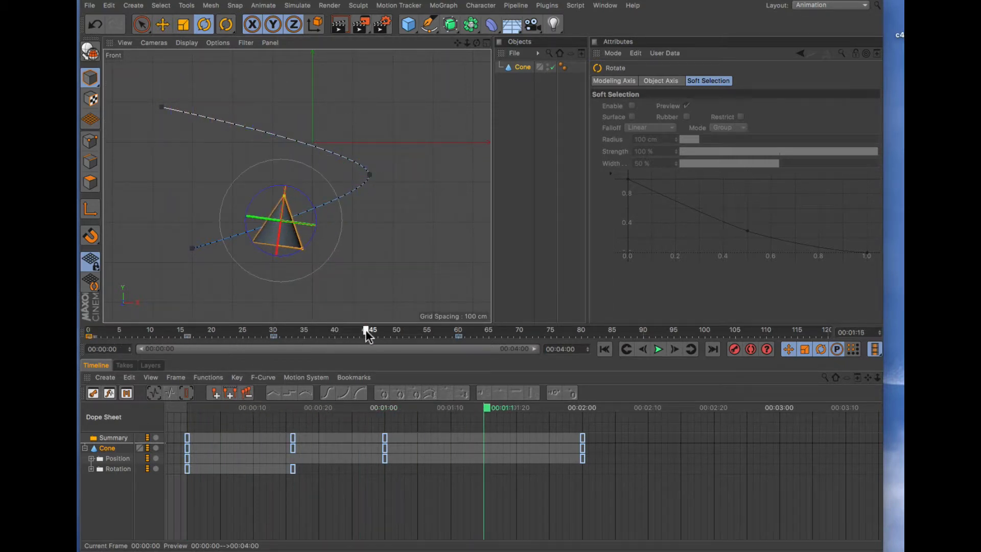
pyautogui.click(734, 350)
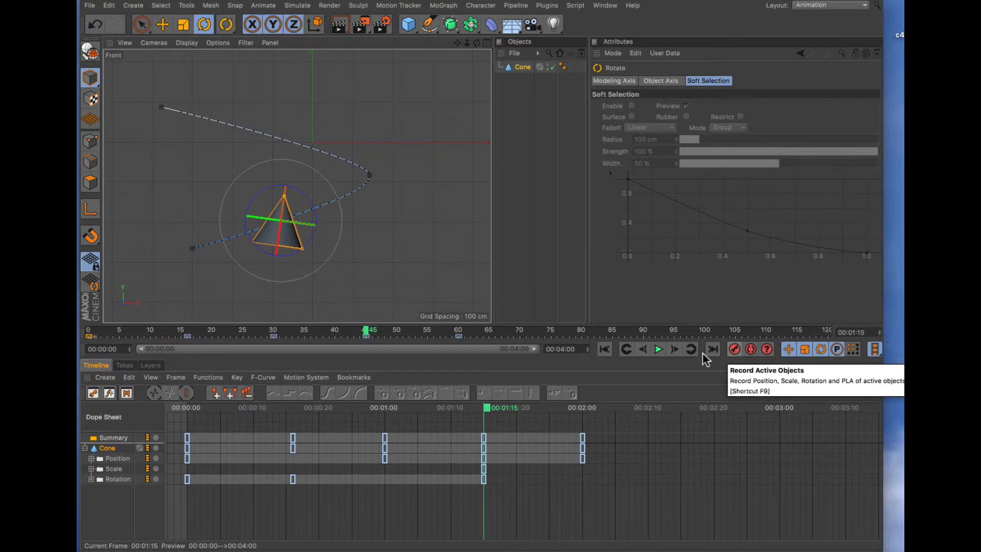
# - At frame 73, tilt the cone and record a keyframe
pyautogui.moveTo(367, 332); pyautogui.dragTo(537, 333)
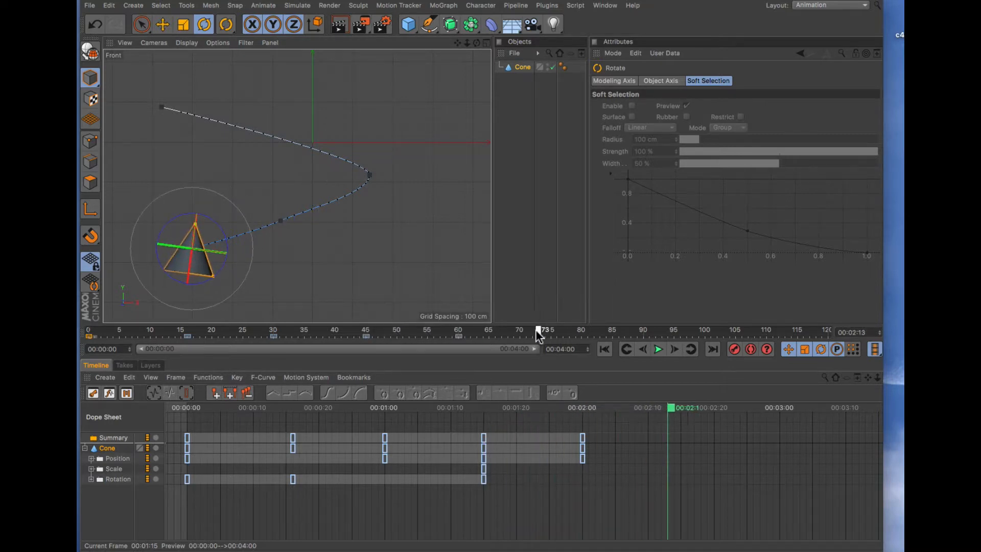
pyautogui.moveTo(226, 241); pyautogui.dragTo(210, 212)
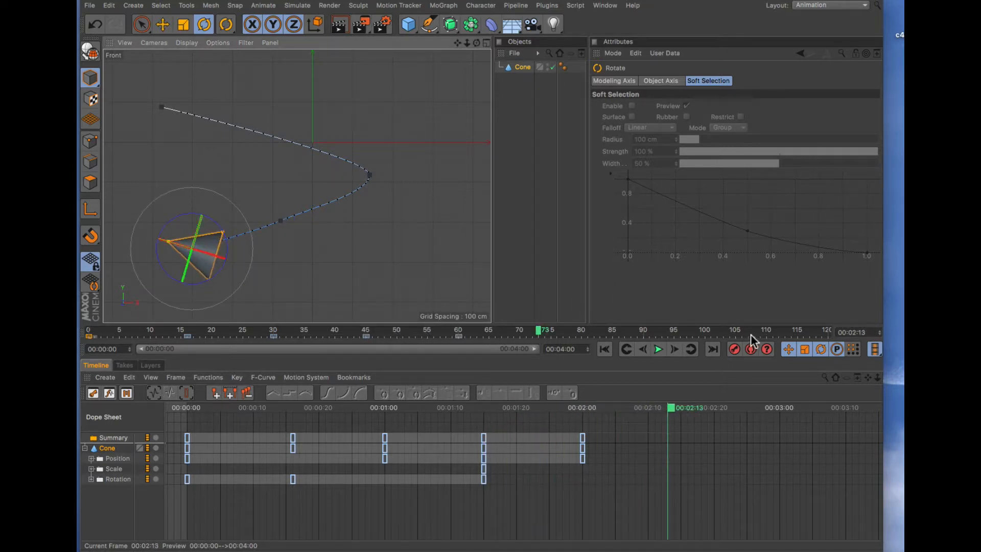
pyautogui.click(734, 349)
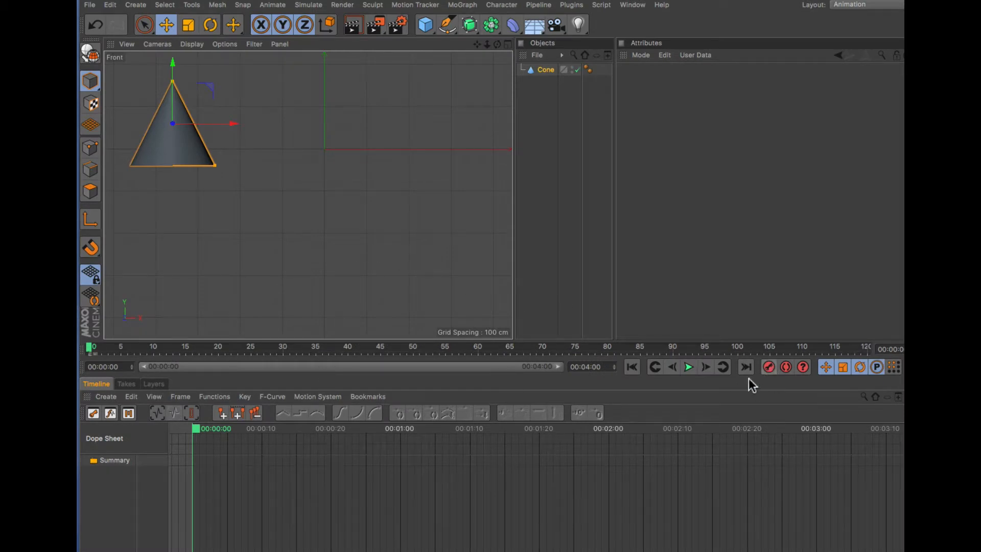
# - Turn on Autokeying and, at frame 30, move the cone to the right of centre
pyautogui.click(786, 367)
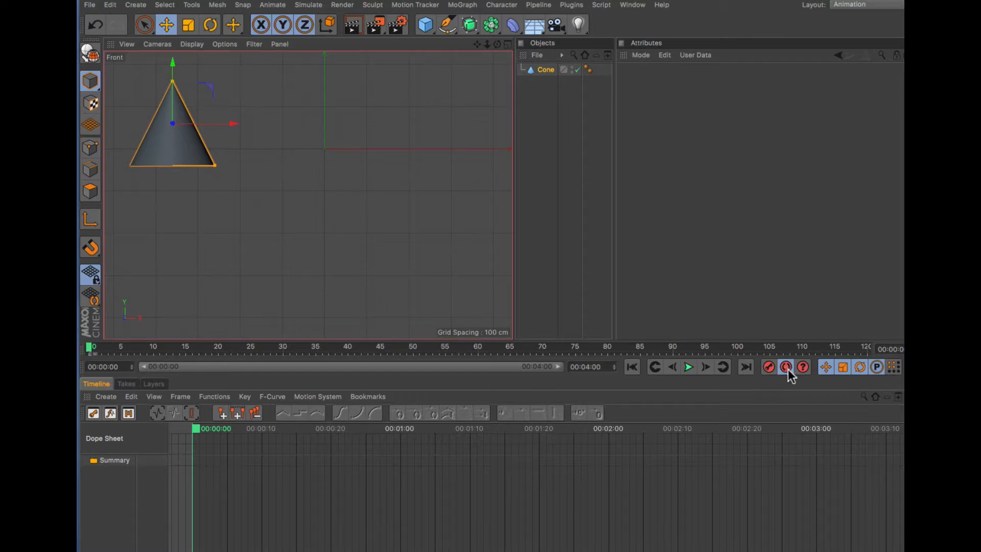
pyautogui.moveTo(93, 355); pyautogui.dragTo(283, 353)
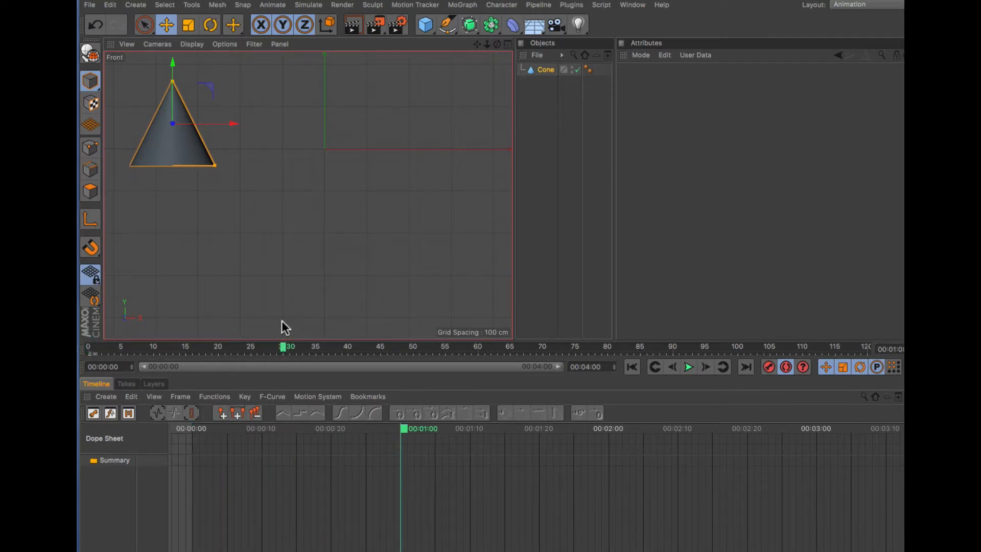
pyautogui.moveTo(204, 159); pyautogui.dragTo(455, 202)
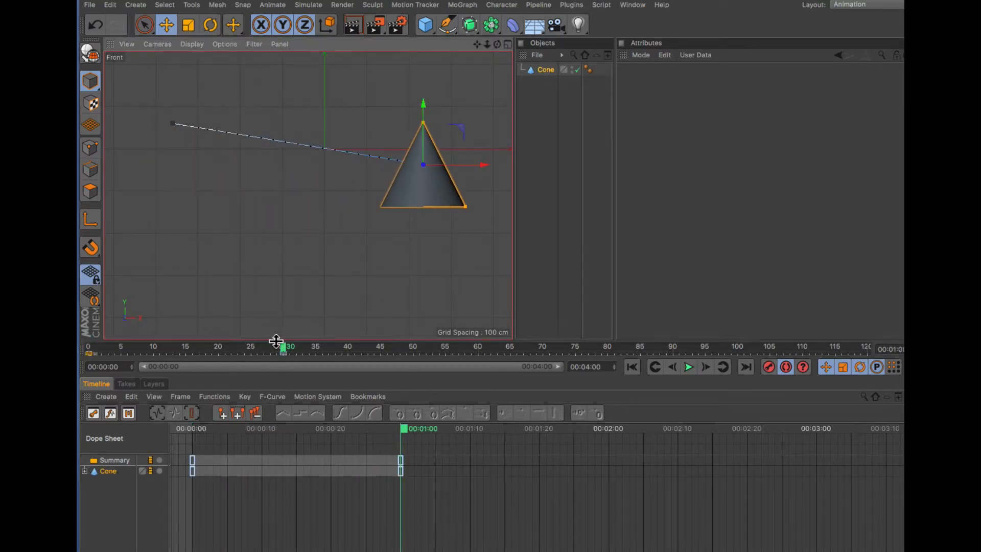
# - At frame 60, move the cone to the lower left and scrub back to preview
pyautogui.moveTo(283, 350); pyautogui.dragTo(482, 353)
pyautogui.moveTo(430, 197); pyautogui.dragTo(222, 287)
pyautogui.moveTo(480, 350); pyautogui.dragTo(335, 353)
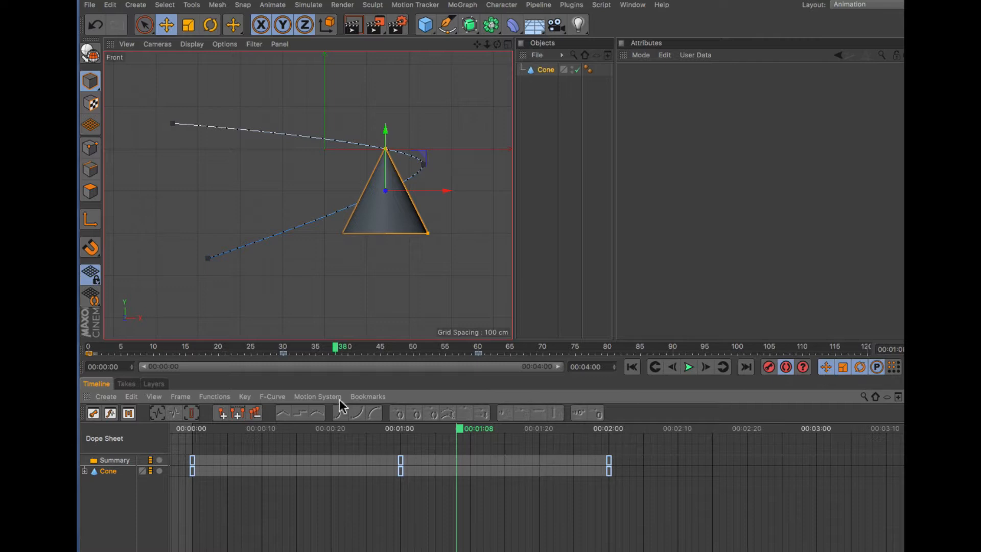
# - Move the cone to the upper left at frame 80 and to the lower right at frame 107
pyautogui.moveTo(461, 429); pyautogui.dragTo(750, 433)
pyautogui.moveTo(255, 211); pyautogui.dragTo(298, 103)
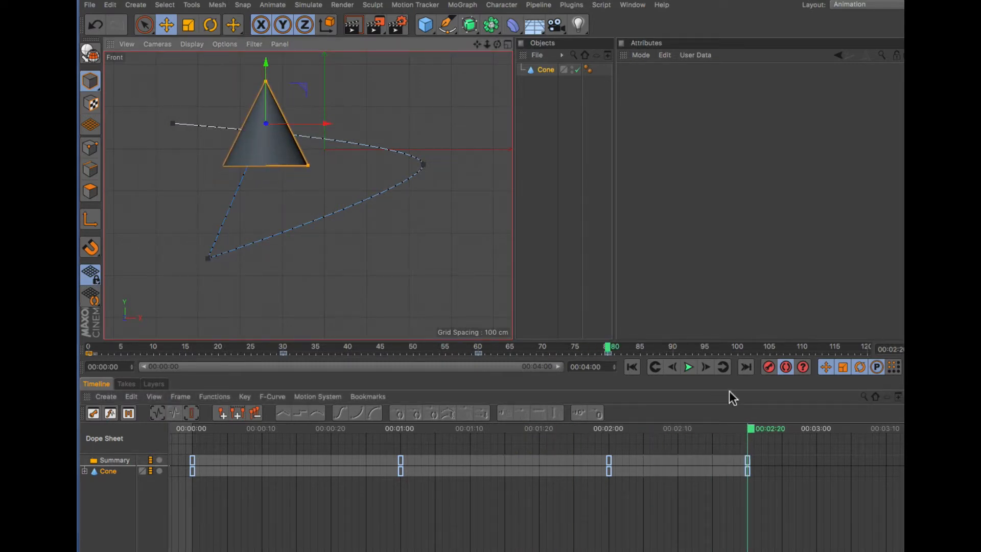
pyautogui.moveTo(623, 348); pyautogui.dragTo(790, 345)
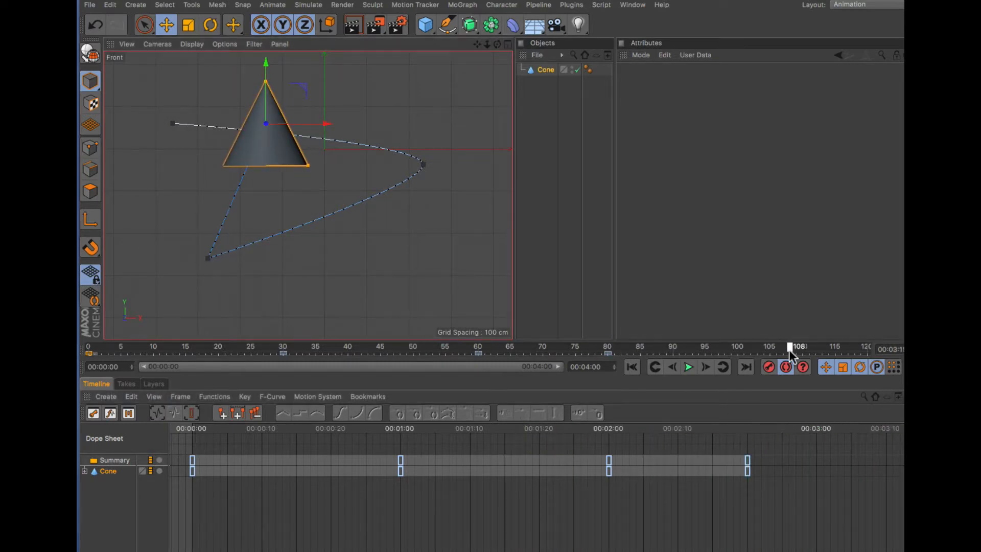
pyautogui.moveTo(266, 149); pyautogui.dragTo(439, 294)
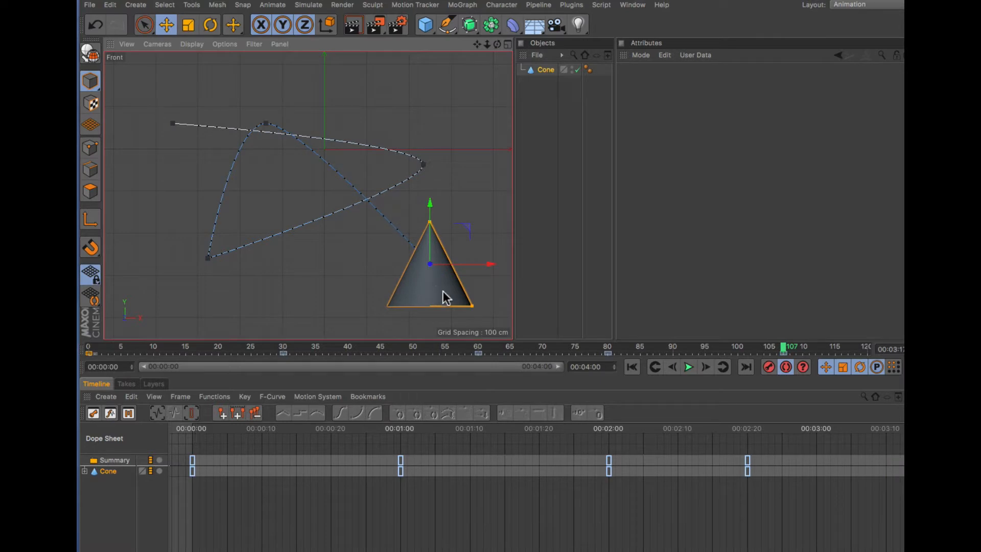
# - Play back the animation from frame 0, stop it, and return to the start
pyautogui.moveTo(784, 348); pyautogui.dragTo(90, 353)
pyautogui.click(690, 368)
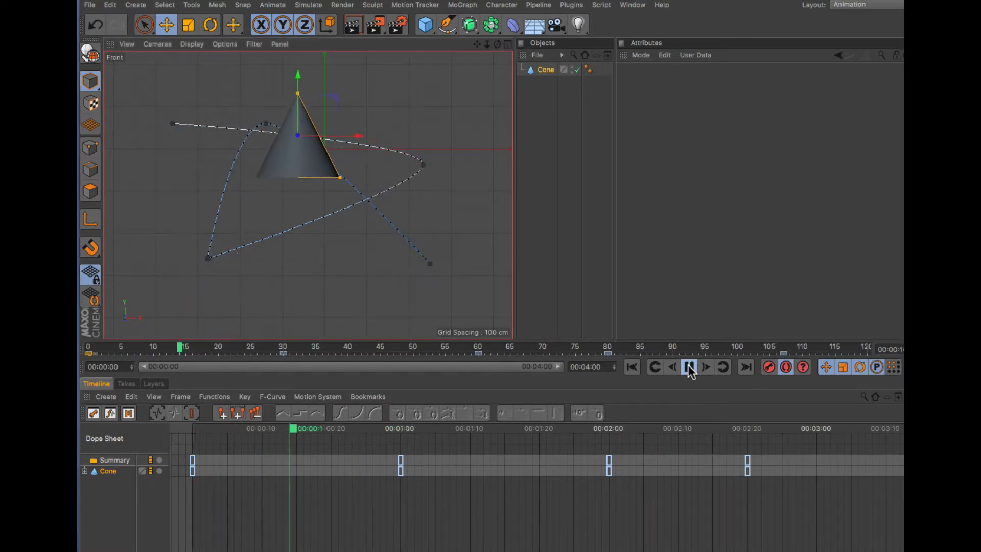
pyautogui.click(690, 368)
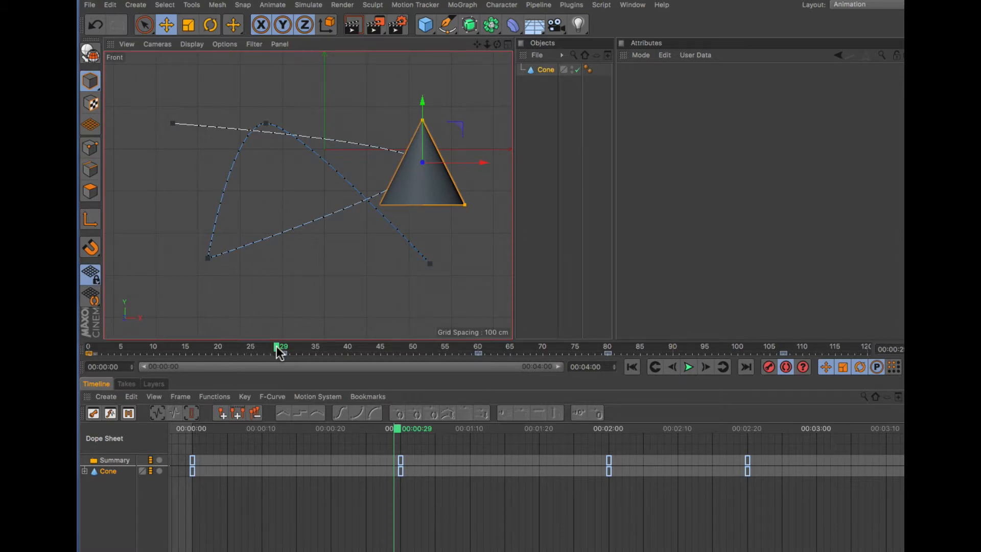
pyautogui.moveTo(276, 348); pyautogui.dragTo(85, 354)
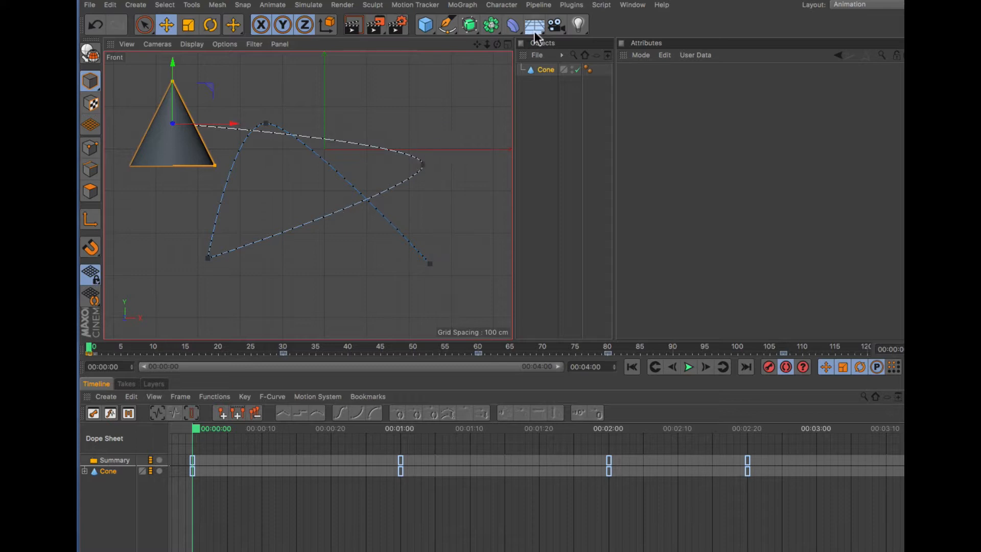
pyautogui.click(577, 27)
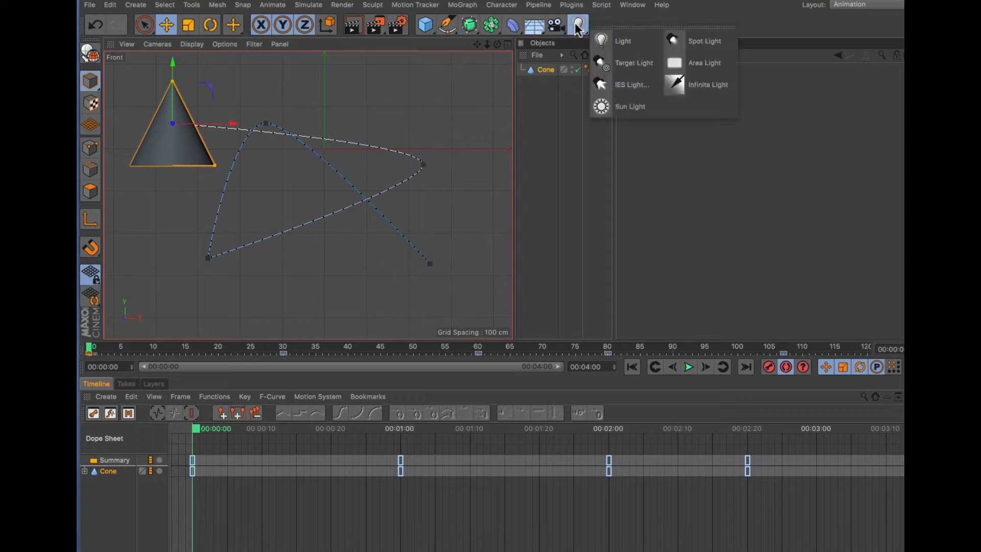
pyautogui.click(627, 41)
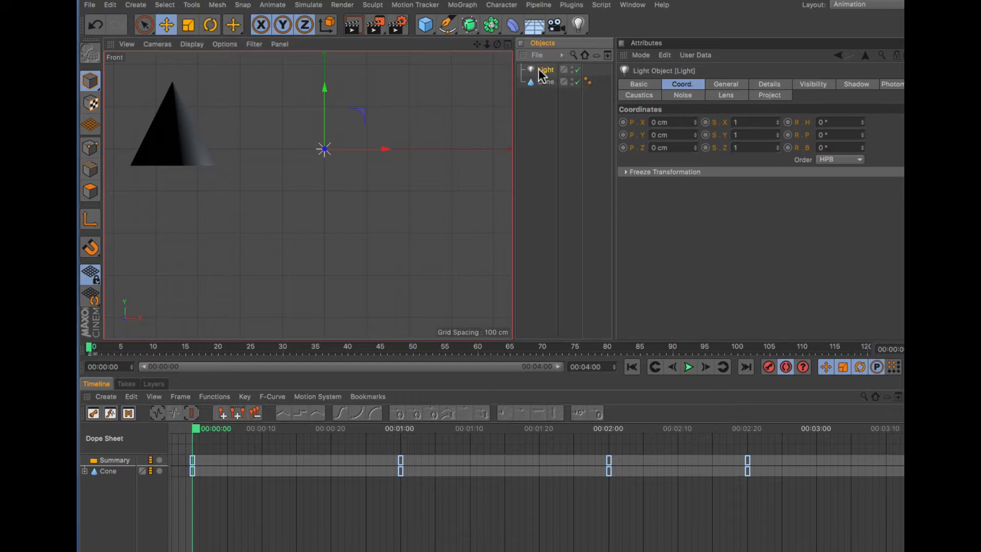
pyautogui.press('Delete')
# - Add a spot light and rotate it about 101° in heading so it points toward the cone
pyautogui.click(578, 26)
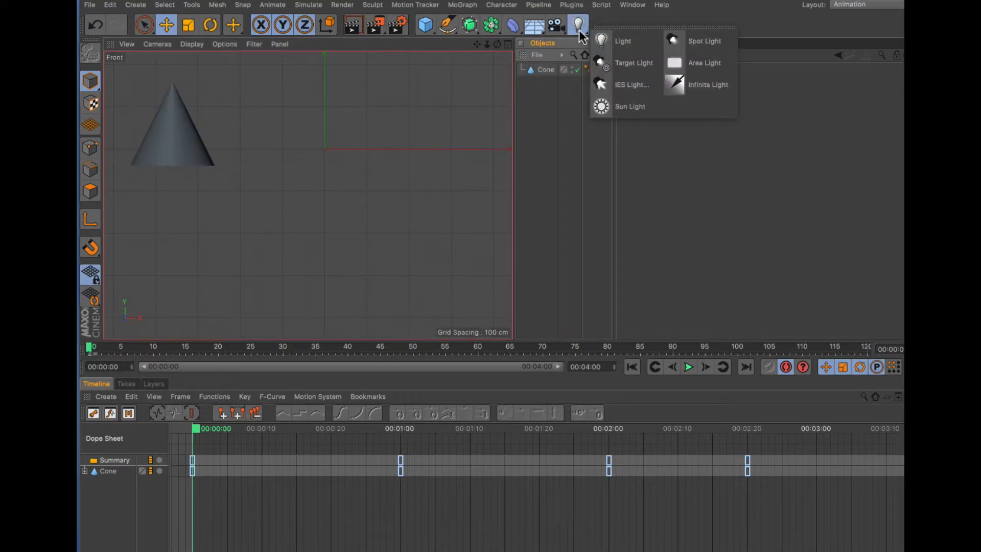
pyautogui.click(697, 41)
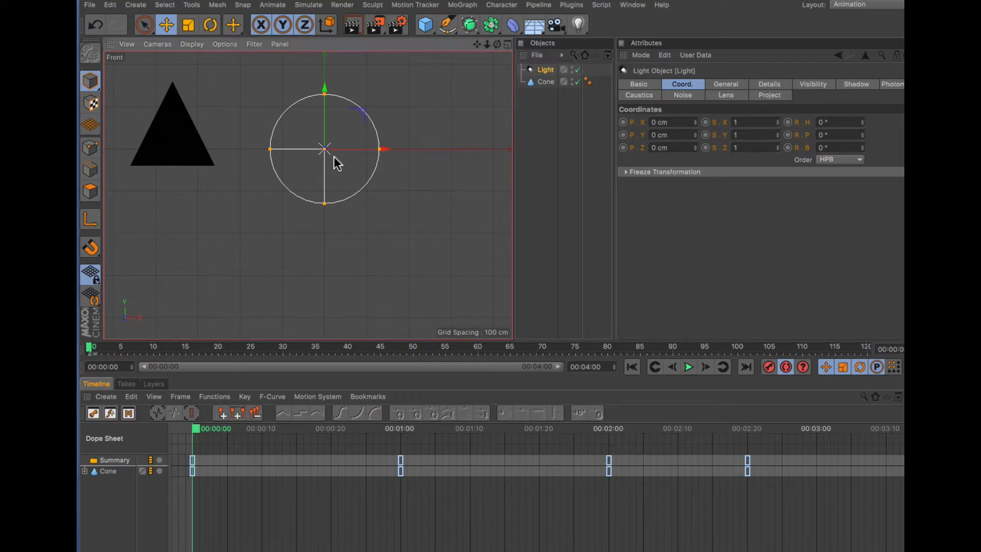
pyautogui.press('r')
pyautogui.moveTo(310, 148); pyautogui.dragTo(438, 196)
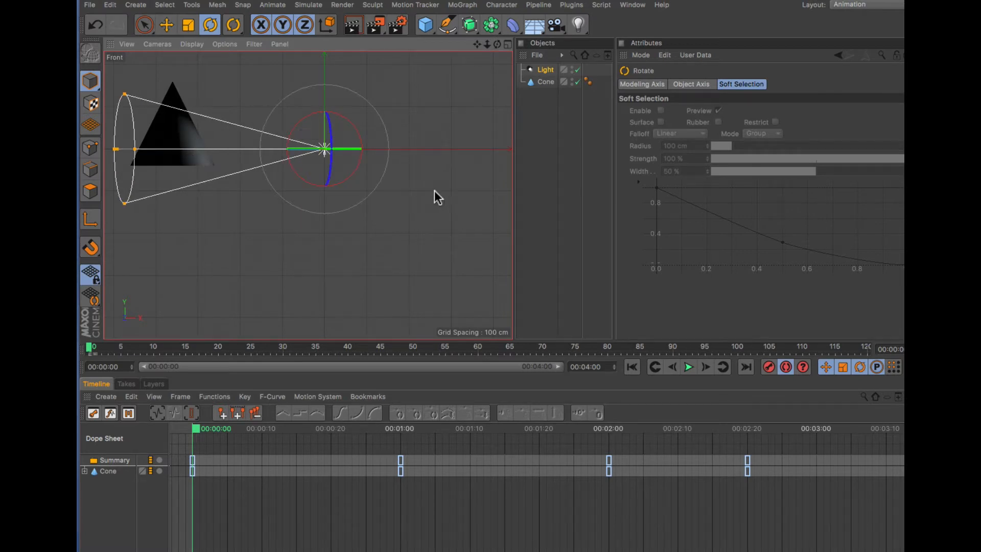
pyautogui.click(545, 72)
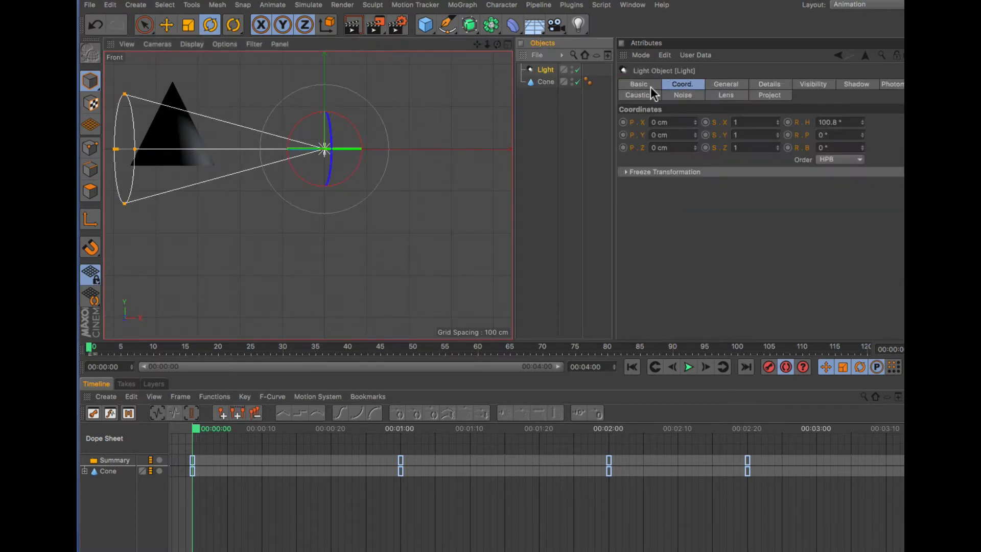
# - Set the spot light's outer angle to 104° and its inner angle to 78°
pyautogui.click(762, 84)
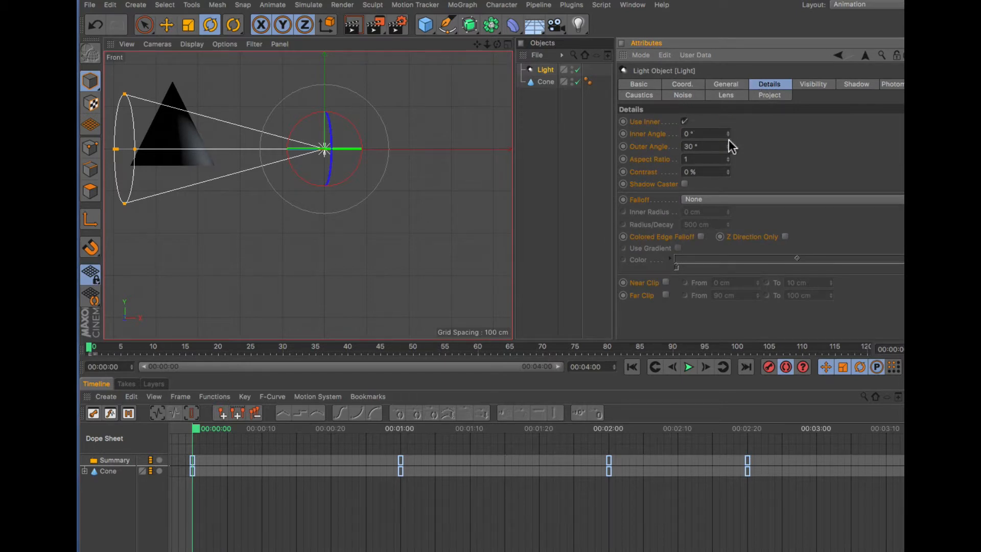
pyautogui.moveTo(729, 146); pyautogui.dragTo(729, 146)
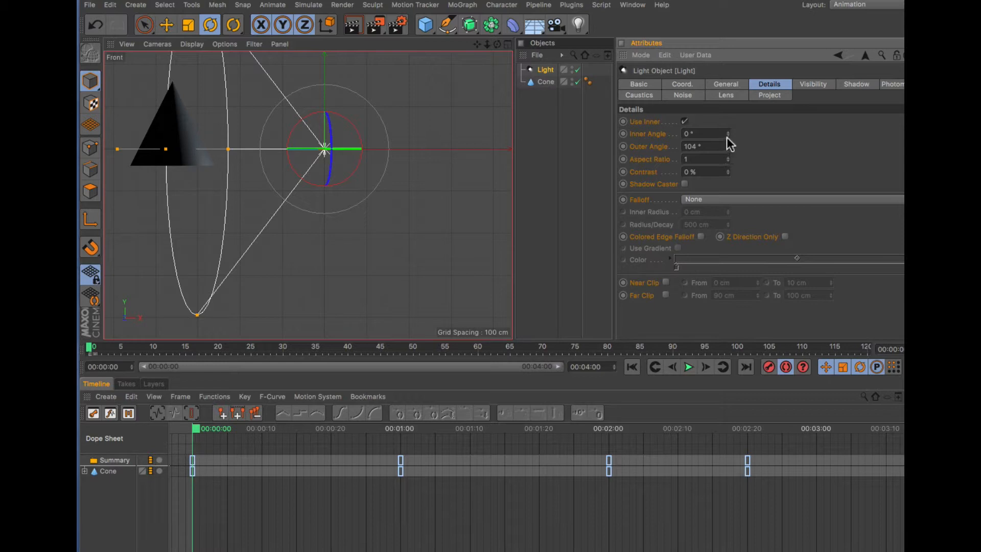
pyautogui.moveTo(727, 134); pyautogui.dragTo(727, 136)
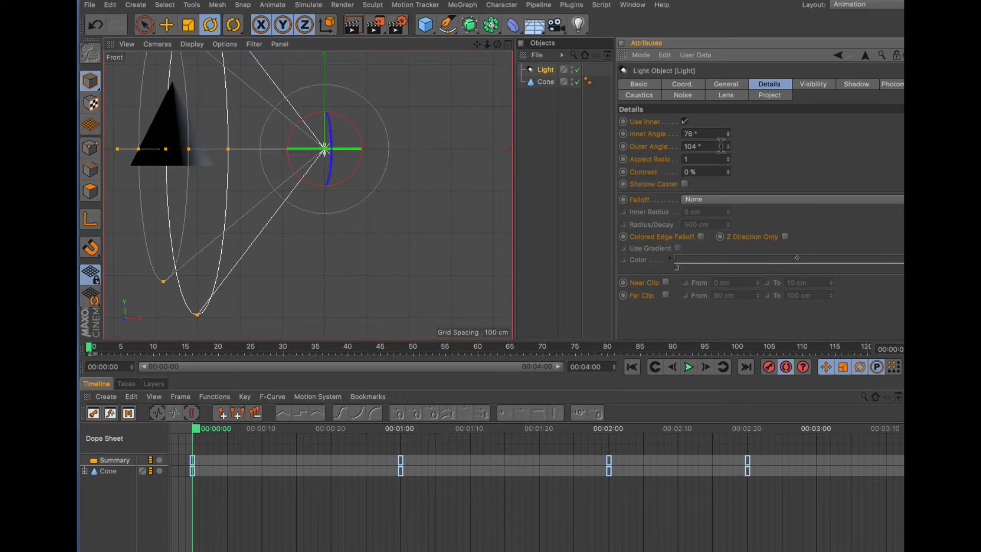
# - Look through the attribute tabs of the light and the cone
pyautogui.click(640, 84)
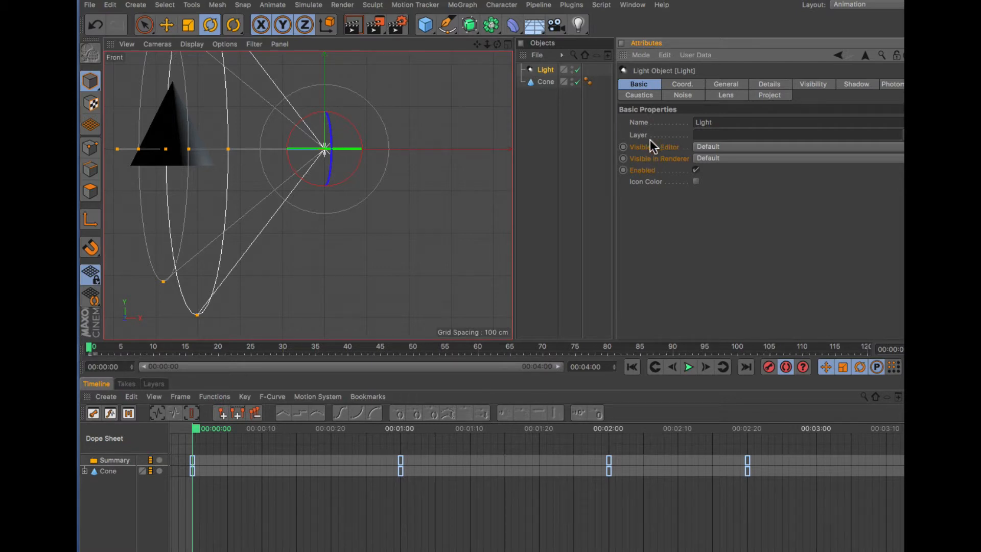
pyautogui.click(543, 85)
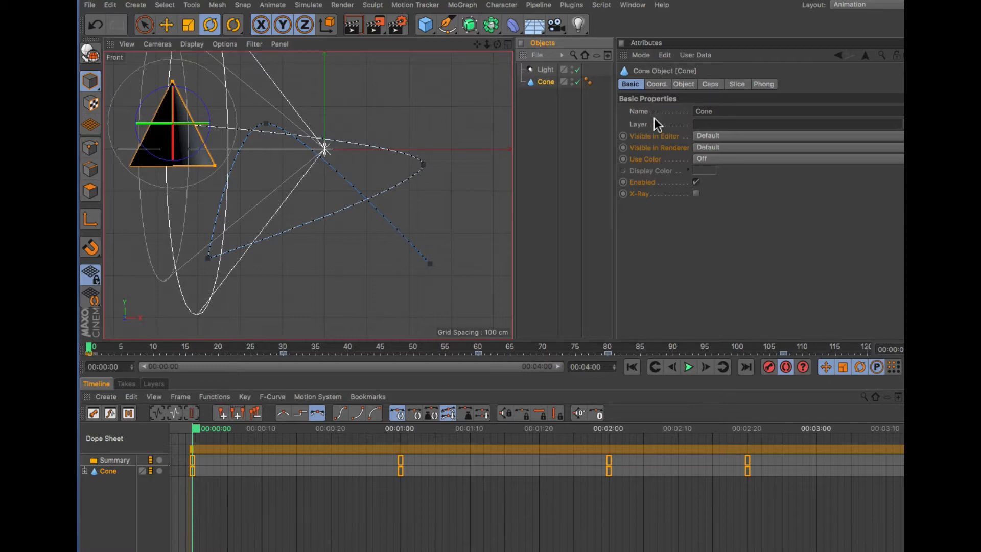
pyautogui.click(657, 84)
pyautogui.click(711, 84)
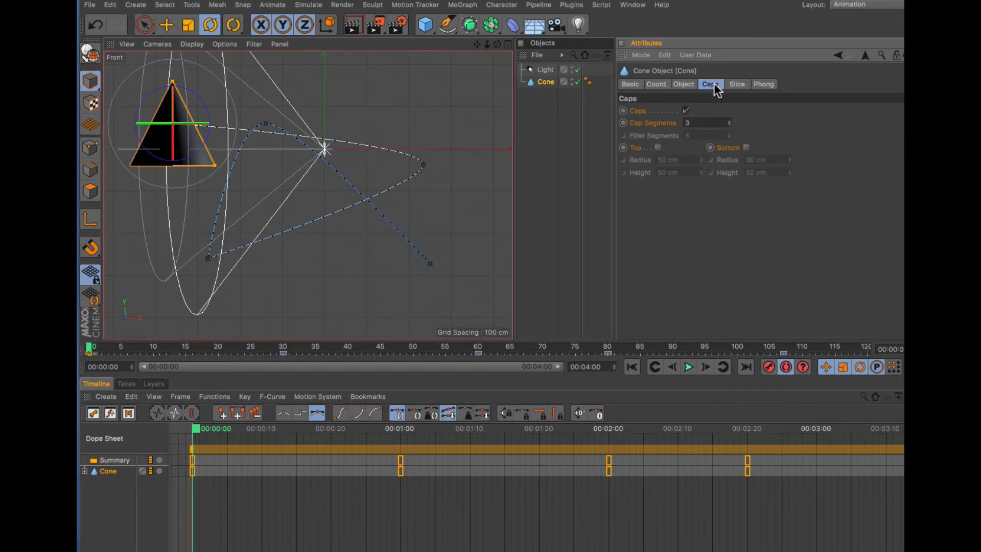
pyautogui.click(658, 85)
pyautogui.click(640, 84)
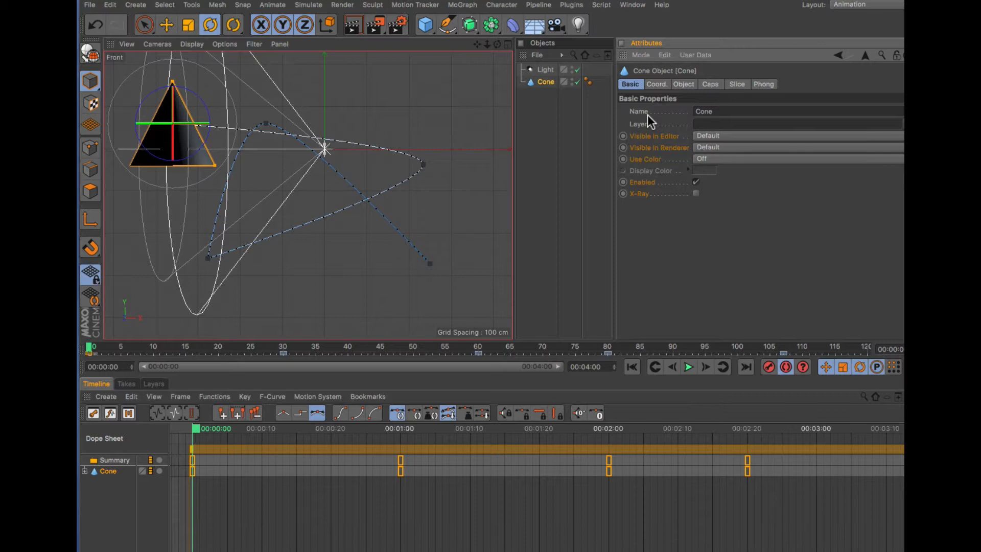
pyautogui.click(658, 84)
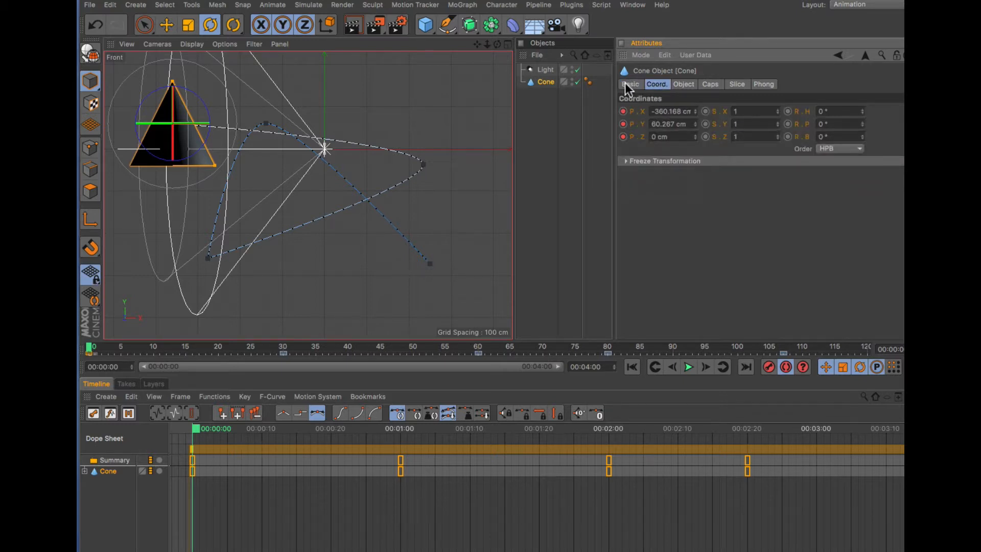
pyautogui.click(546, 70)
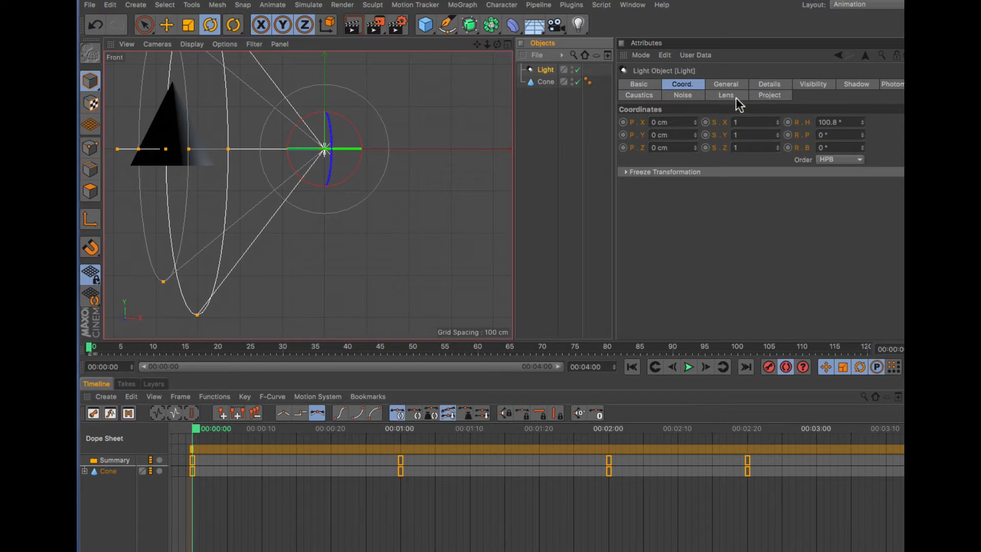
pyautogui.click(729, 86)
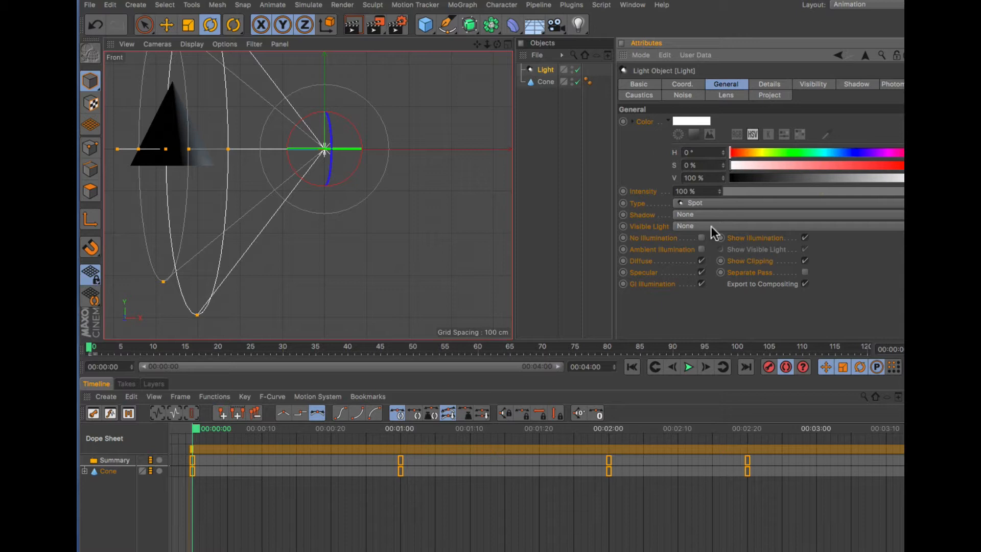
pyautogui.click(774, 396)
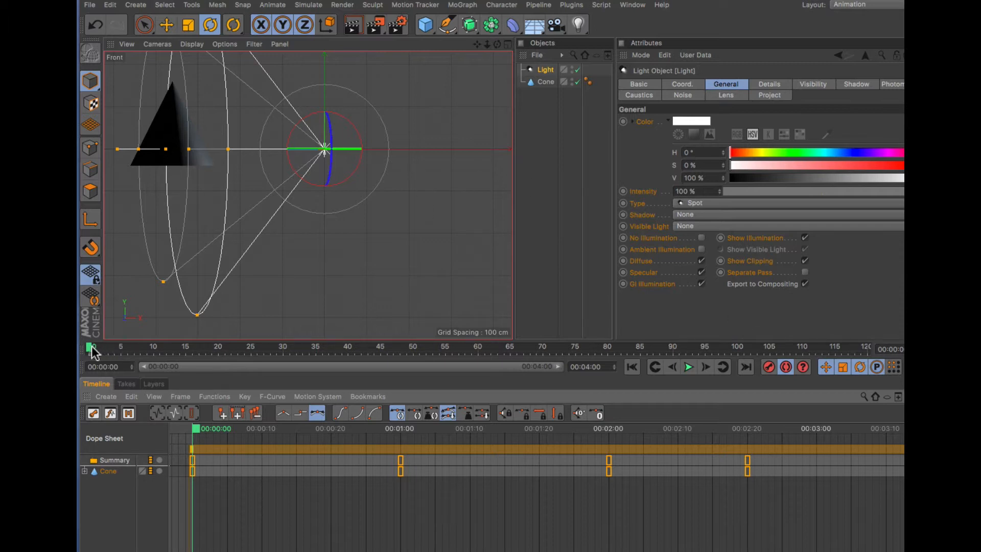
# - At frame 42, rotate the spot light so it aims down toward the cone, recording it with Autokeying
pyautogui.moveTo(92, 347); pyautogui.dragTo(361, 352)
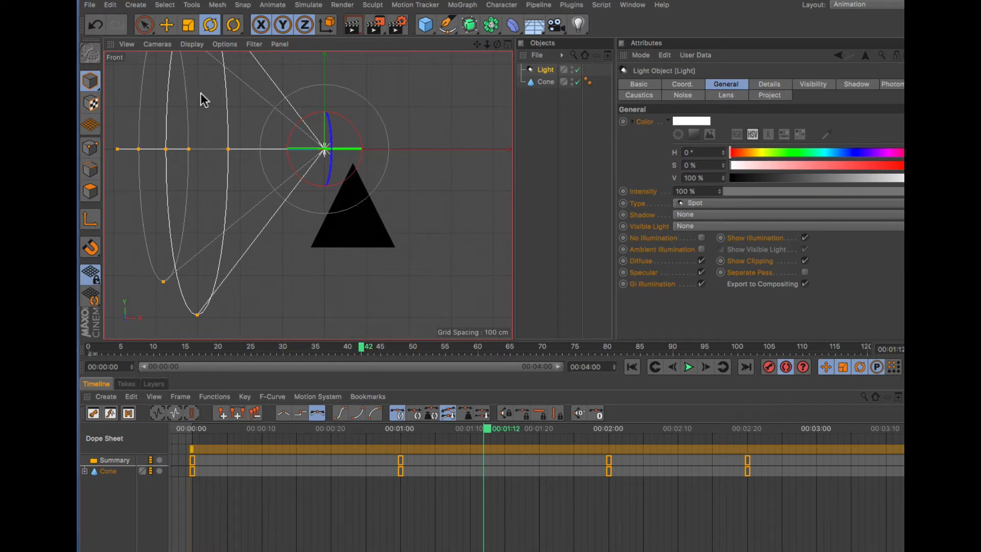
pyautogui.press('r')
pyautogui.moveTo(361, 145); pyautogui.dragTo(276, 98)
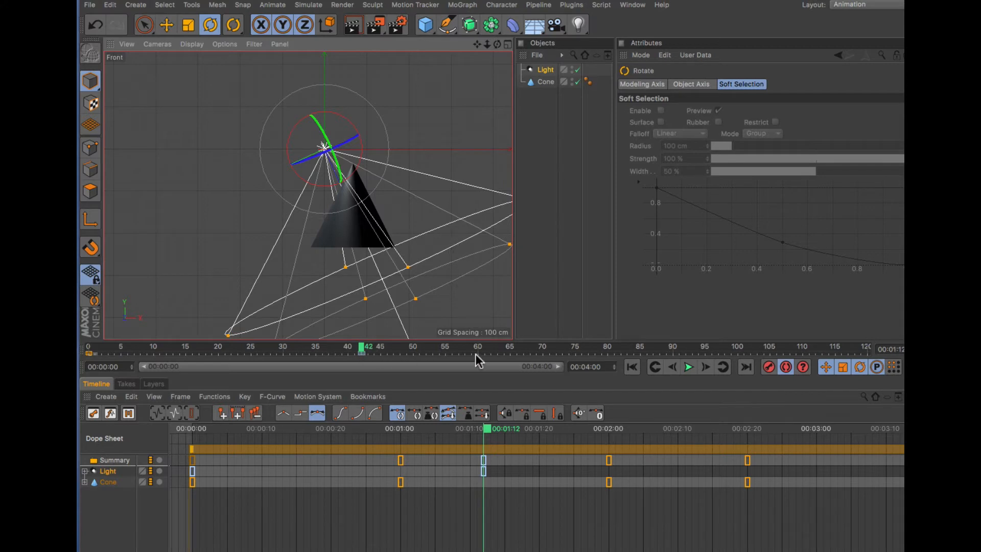
# - At frame 64, move the spot light to the upper left, then scrub back to preview
pyautogui.moveTo(364, 351); pyautogui.dragTo(504, 352)
pyautogui.press('e')
pyautogui.moveTo(383, 199); pyautogui.dragTo(300, 183)
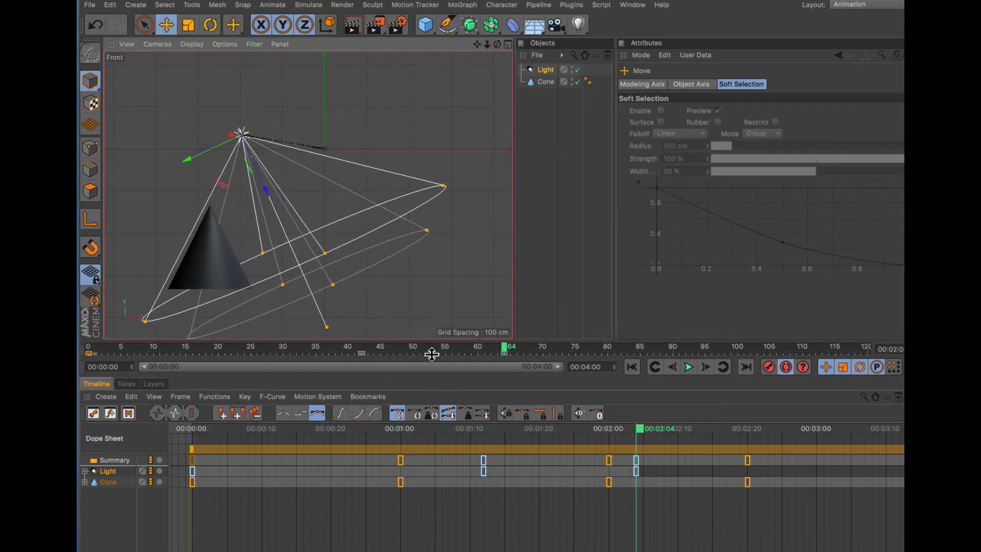
pyautogui.moveTo(486, 347); pyautogui.dragTo(196, 340)
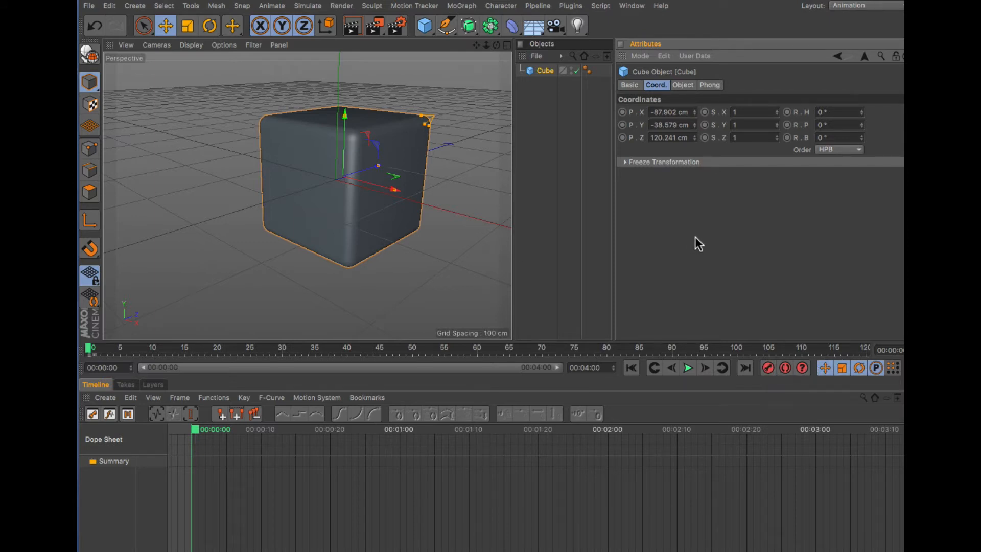
# - Inspect the cube's object, basic and coordinate attributes in the new scene
pyautogui.moveTo(351, 238)
pyautogui.mouseDown()
pyautogui.moveTo(299, 238)
pyautogui.moveTo(340, 232)
pyautogui.mouseUp()
pyautogui.click(683, 85)
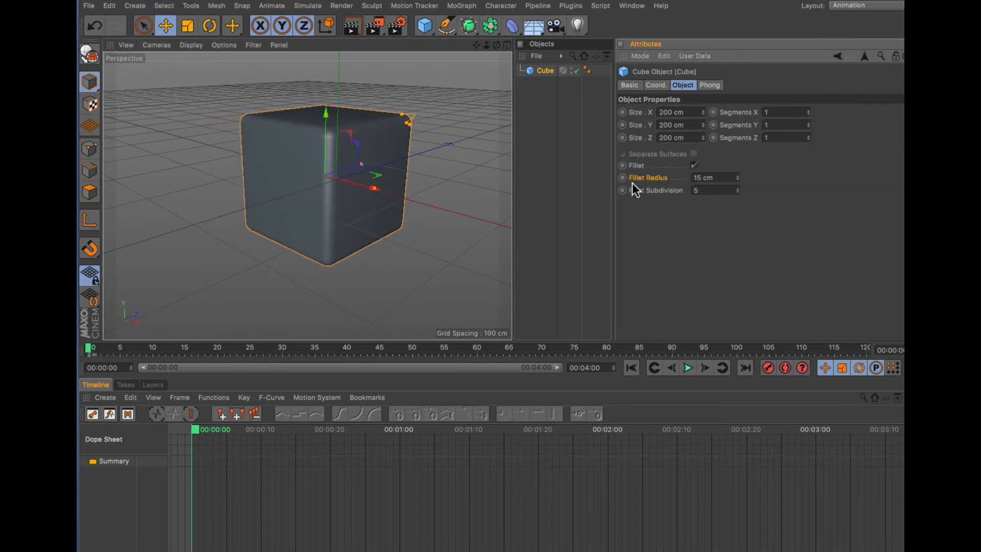
pyautogui.click(630, 85)
pyautogui.moveTo(336, 197)
pyautogui.mouseDown()
pyautogui.moveTo(293, 204)
pyautogui.moveTo(326, 198)
pyautogui.mouseUp()
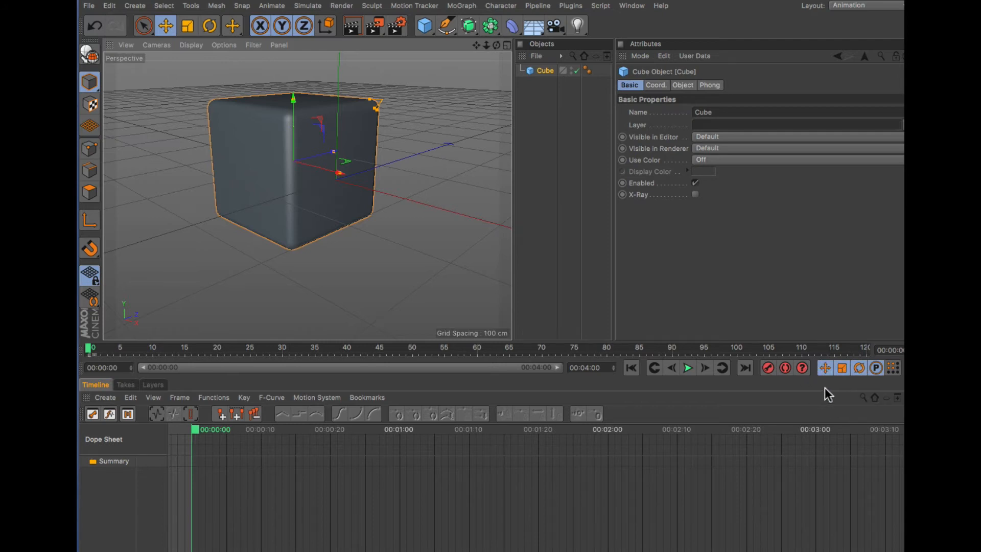
pyautogui.click(656, 86)
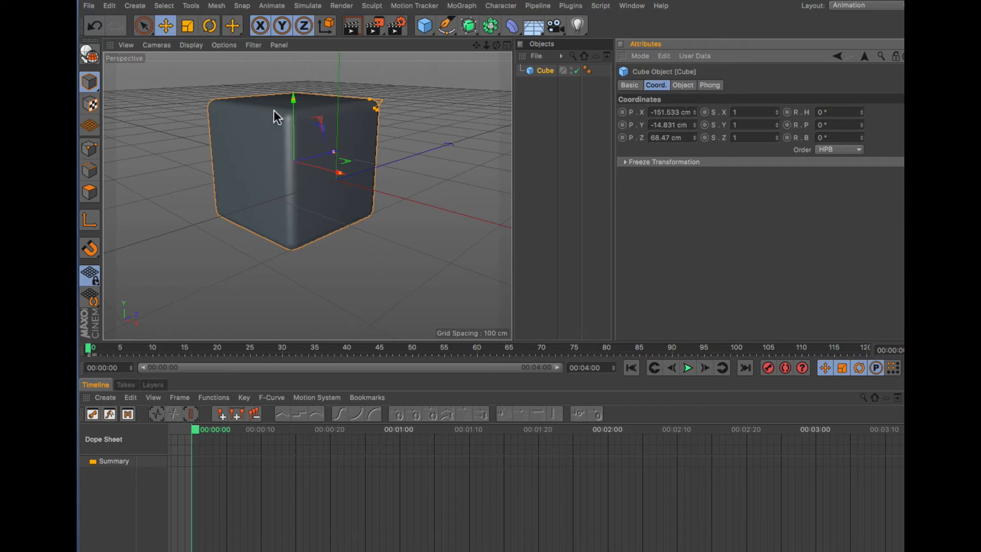
pyautogui.moveTo(293, 101)
pyautogui.mouseDown()
pyautogui.moveTo(287, 155)
pyautogui.moveTo(296, 100)
pyautogui.mouseUp()
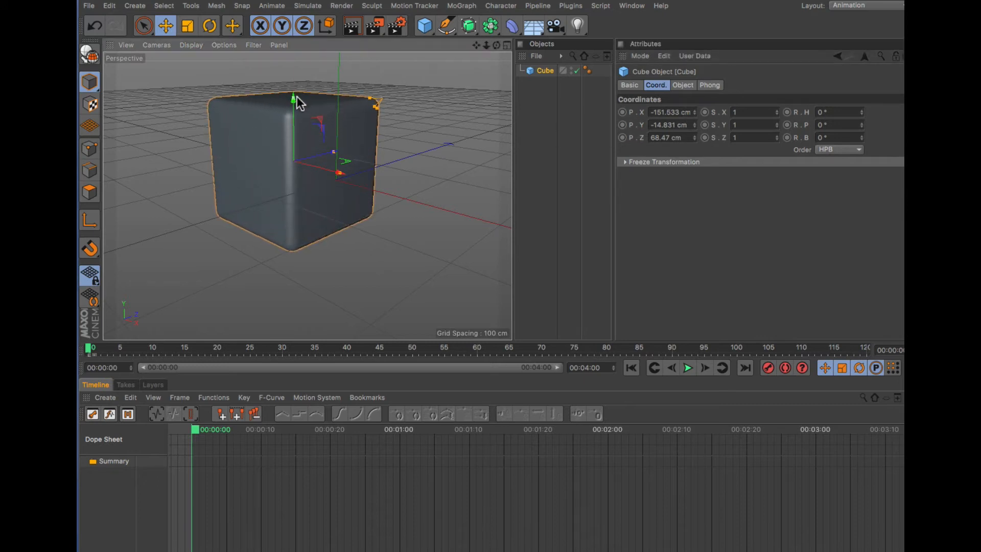
# - Move the cube down and record a keyframe for only its Y position at frame 0
pyautogui.click(164, 27)
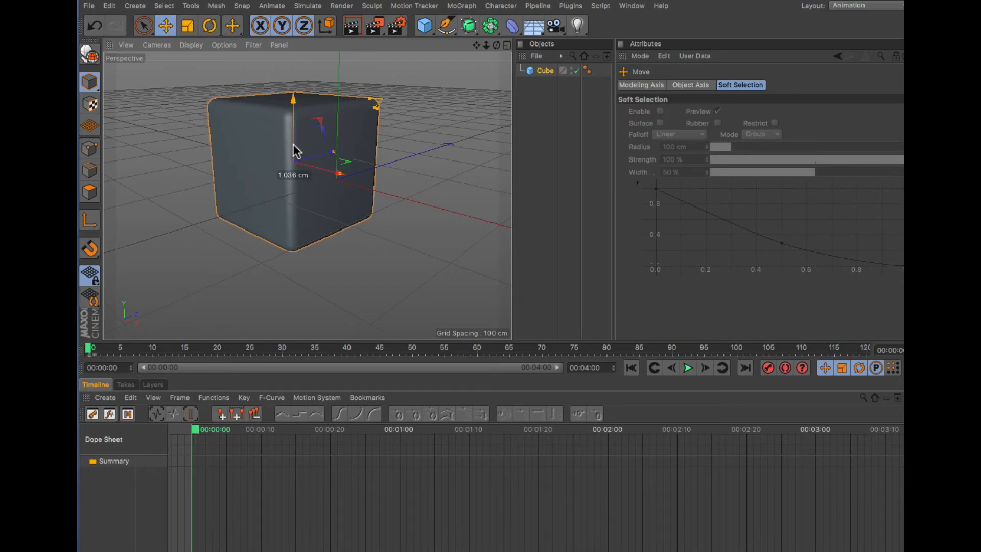
pyautogui.moveTo(293, 144); pyautogui.dragTo(290, 202)
pyautogui.click(551, 71)
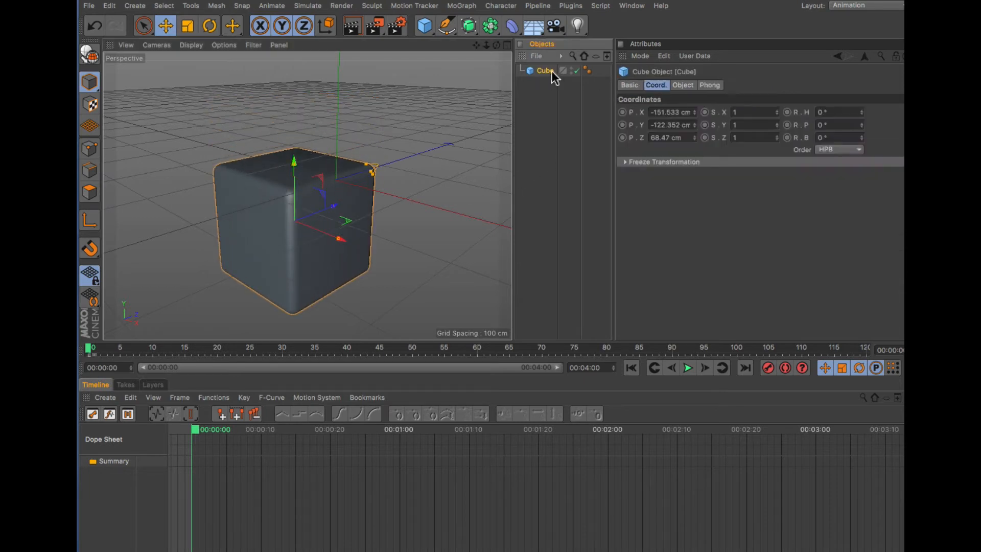
pyautogui.keyDown('ctrl'); pyautogui.click(623, 125); pyautogui.keyUp('ctrl')
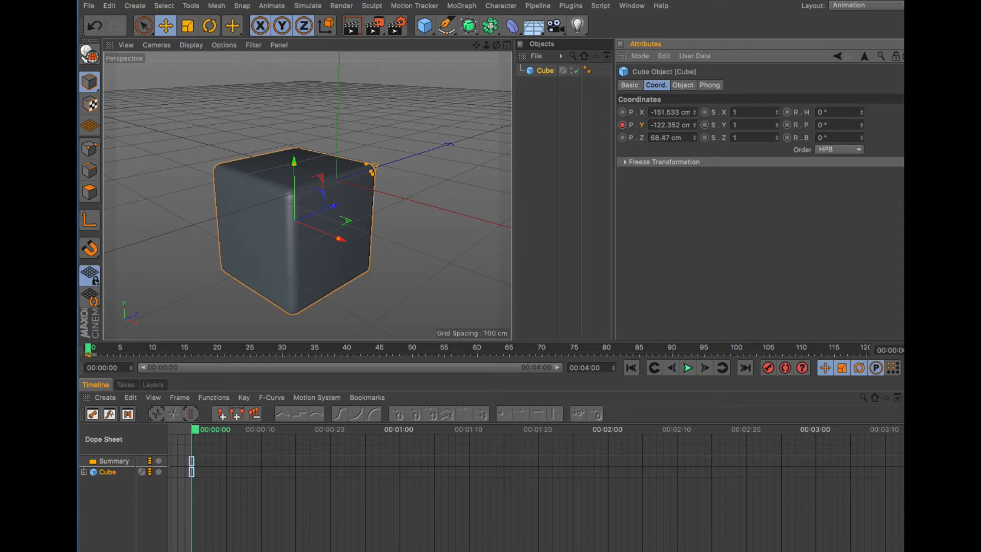
# - At frame 30, move the cube up and record another Y-position keyframe
pyautogui.moveTo(87, 348); pyautogui.dragTo(282, 358)
pyautogui.moveTo(296, 193); pyautogui.dragTo(300, 102)
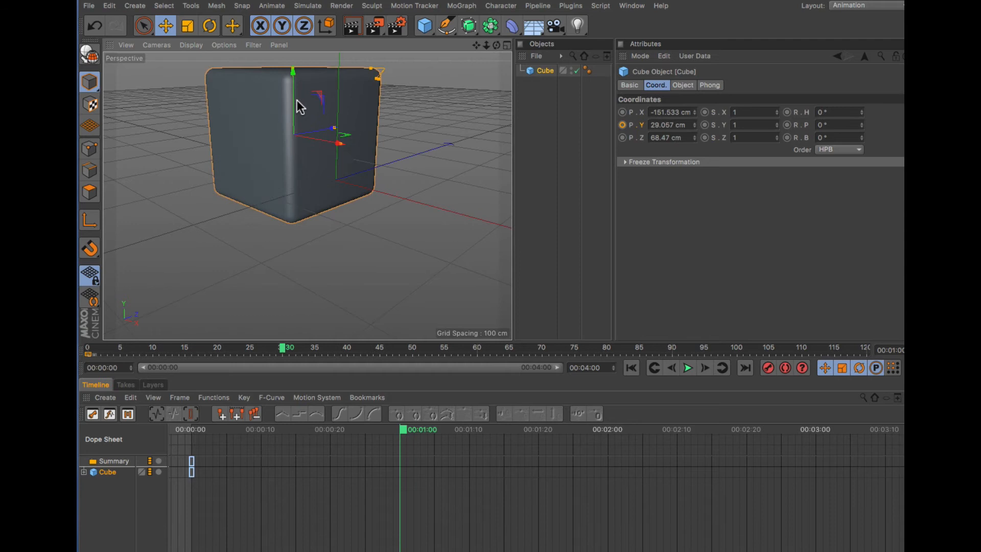
pyautogui.click(622, 125)
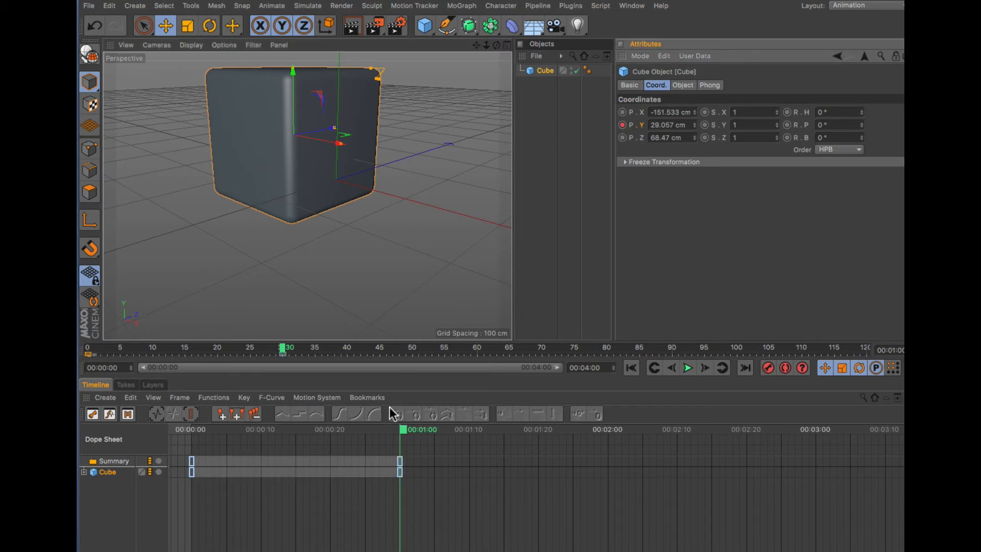
# - Scrub back and expand the cube's timeline tracks to show its Position Y track
pyautogui.moveTo(282, 349); pyautogui.dragTo(101, 368)
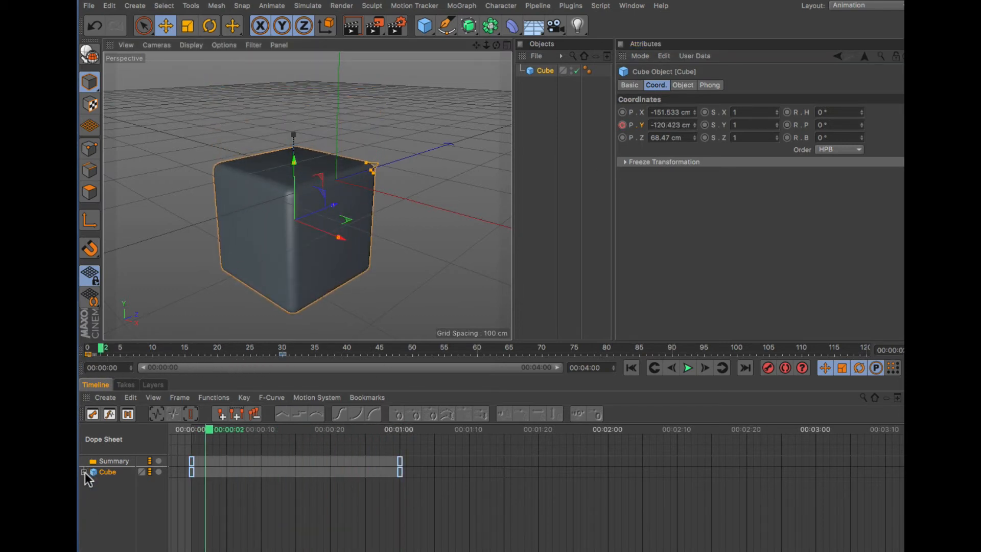
pyautogui.click(85, 473)
pyautogui.click(87, 482)
pyautogui.click(92, 483)
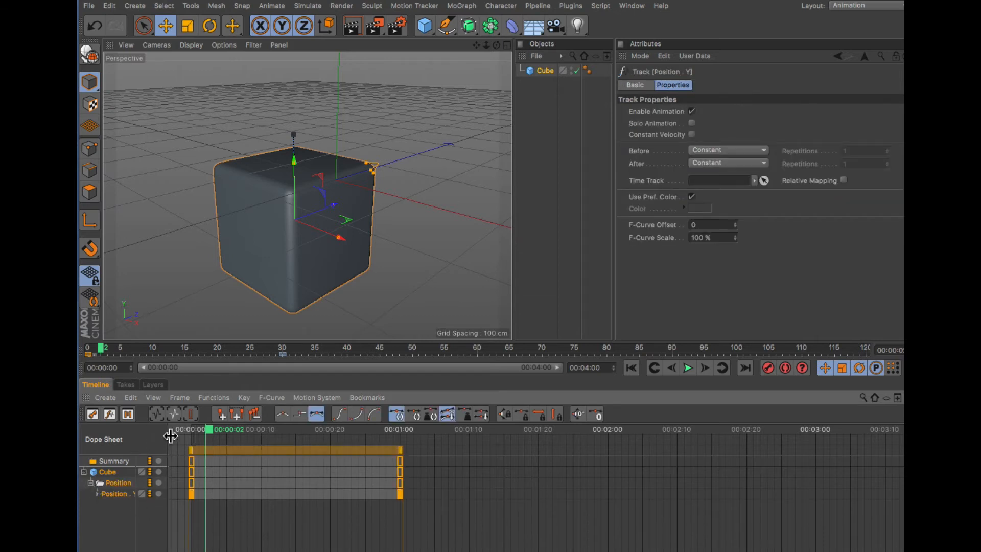
pyautogui.moveTo(169, 436); pyautogui.dragTo(182, 436)
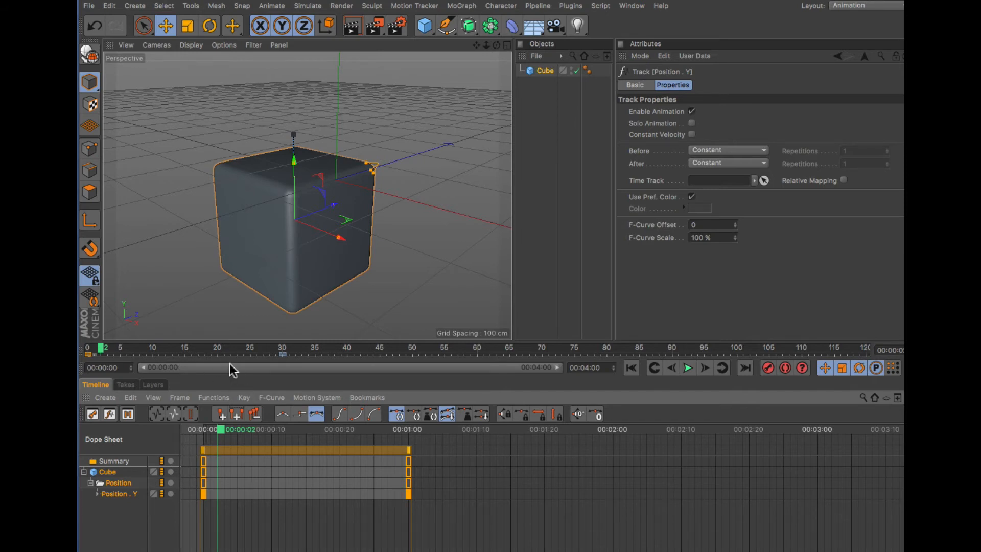
# - Delete the cube's animation tracks from the timeline
pyautogui.click(547, 71)
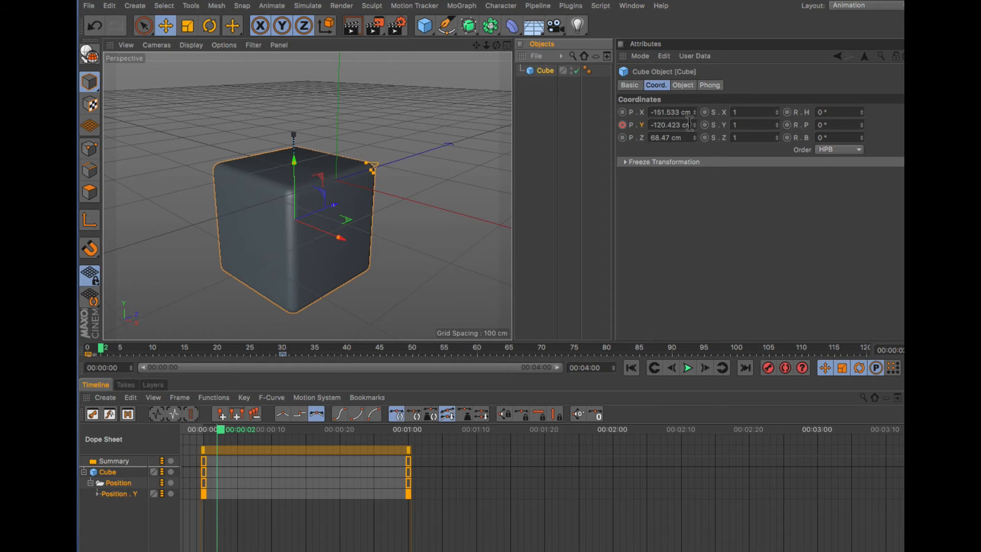
pyautogui.click(108, 470)
pyautogui.press('Delete')
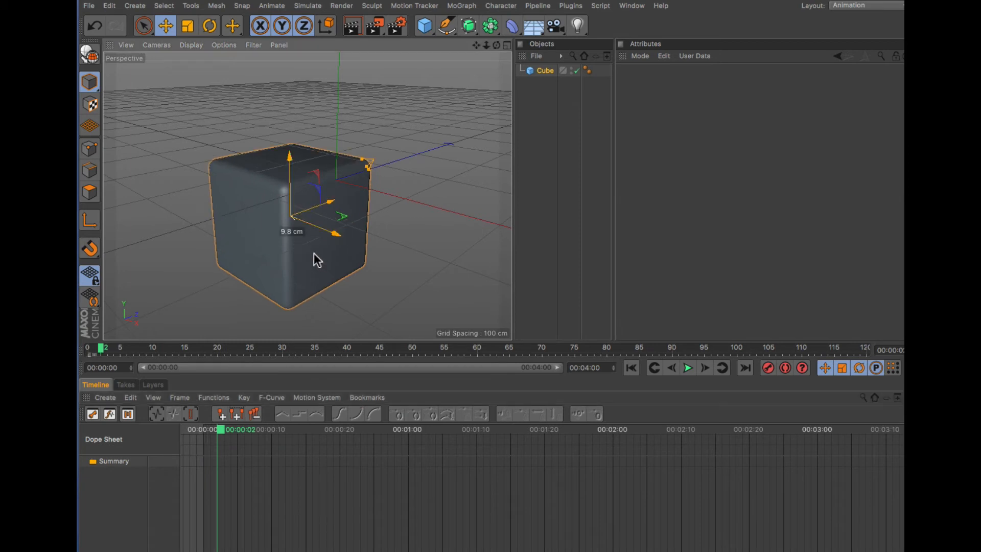
# - Record keyframes for all three position axes of the cube at frame 2
pyautogui.click(546, 73)
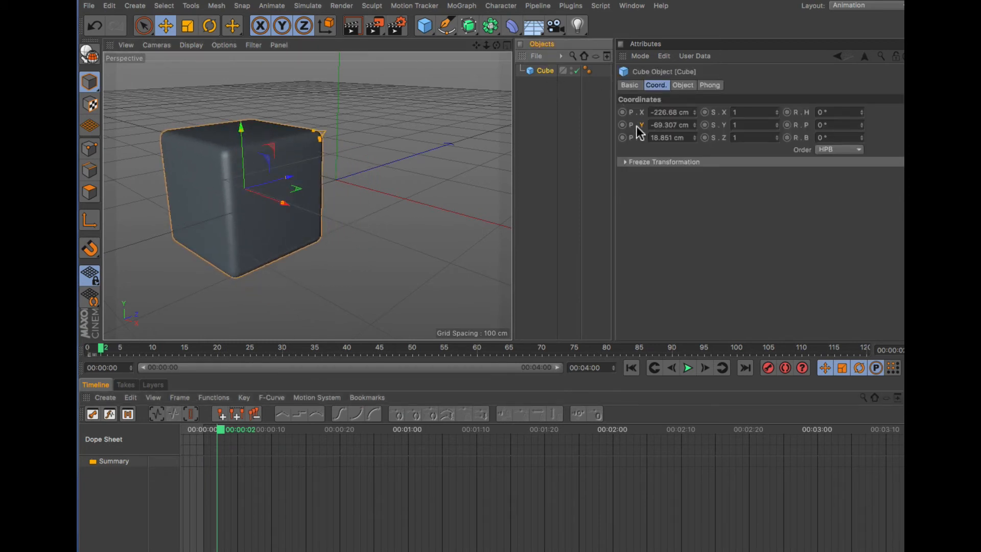
pyautogui.click(623, 114)
pyautogui.keyDown('ctrl'); pyautogui.click(624, 115); pyautogui.keyUp('ctrl')
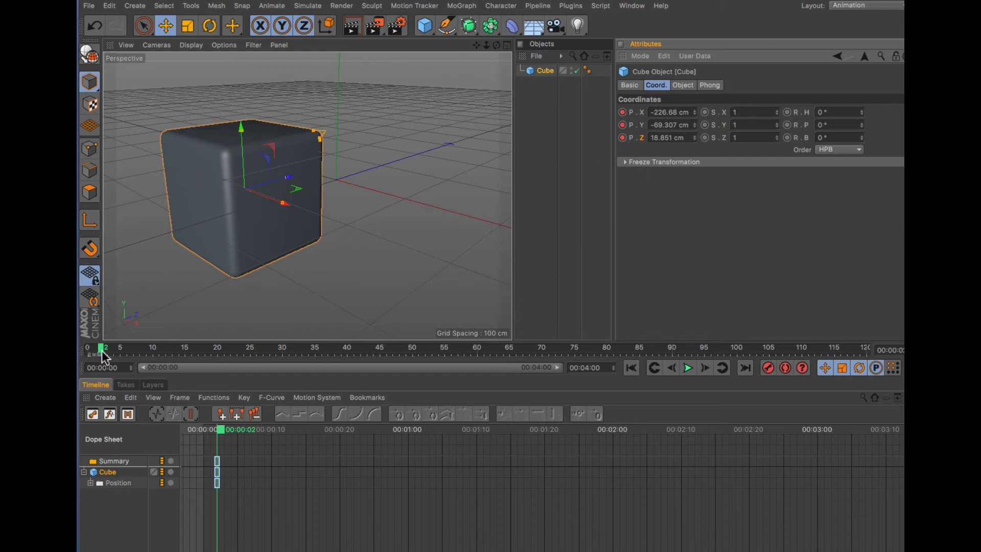
# - At frame 32, move the cube back and to the right and record keys for all position axes
pyautogui.moveTo(167, 351); pyautogui.dragTo(297, 352)
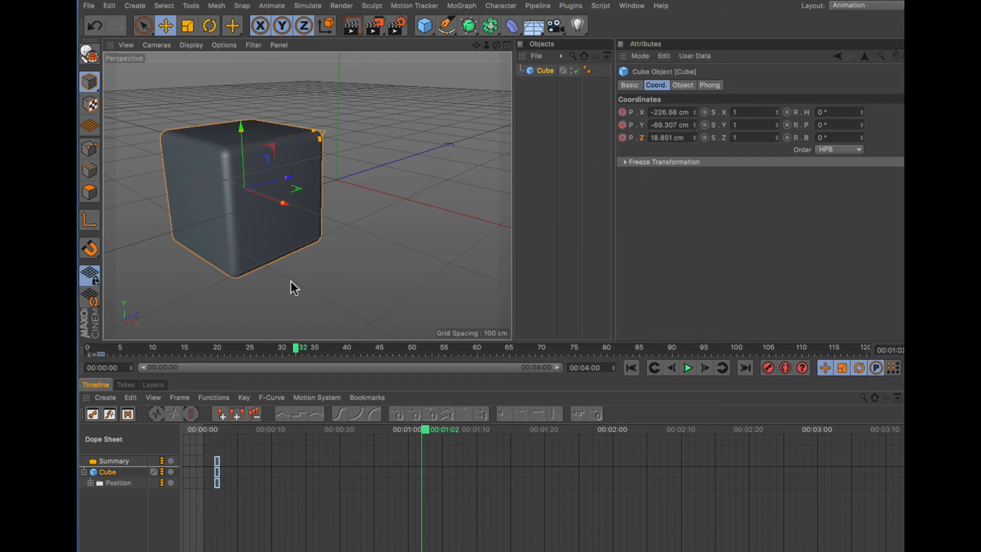
pyautogui.moveTo(273, 245); pyautogui.dragTo(510, 192)
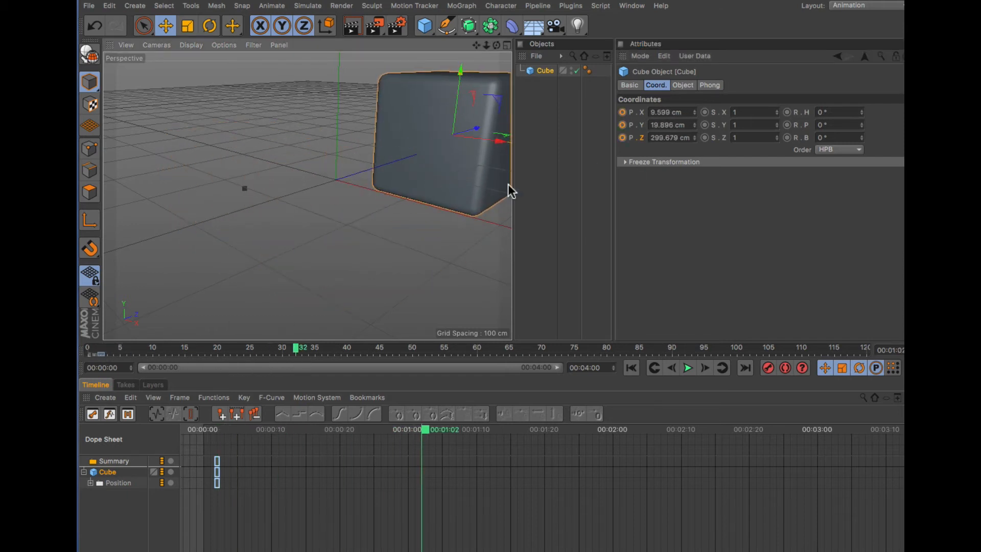
pyautogui.click(623, 125)
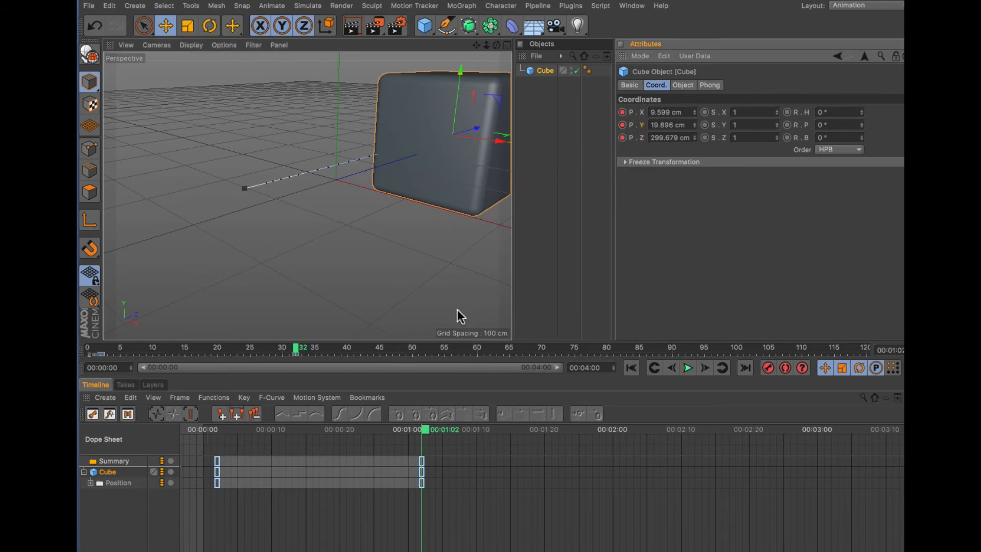
# - At frame 63, record keyframes for all three position axes of the cube
pyautogui.moveTo(296, 351); pyautogui.dragTo(337, 327)
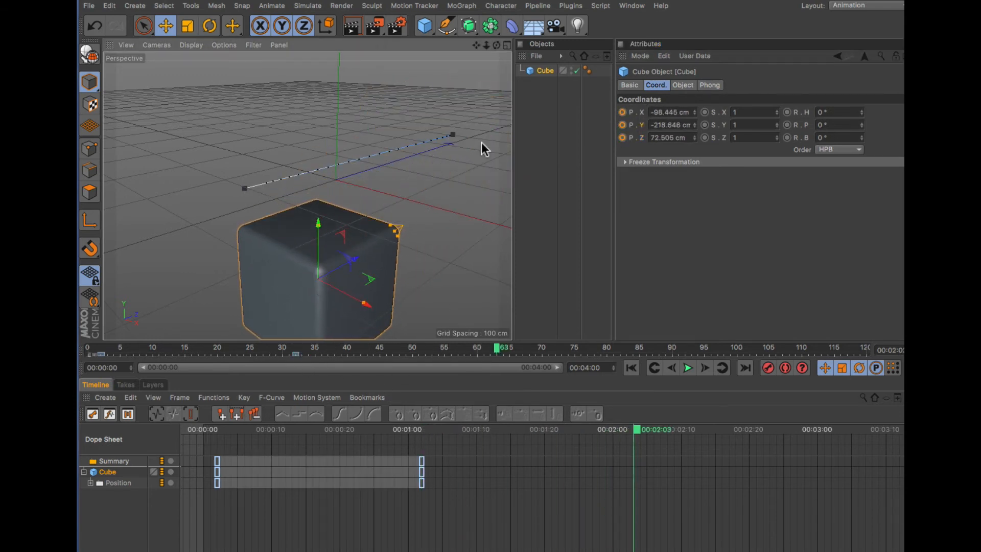
pyautogui.click(622, 112)
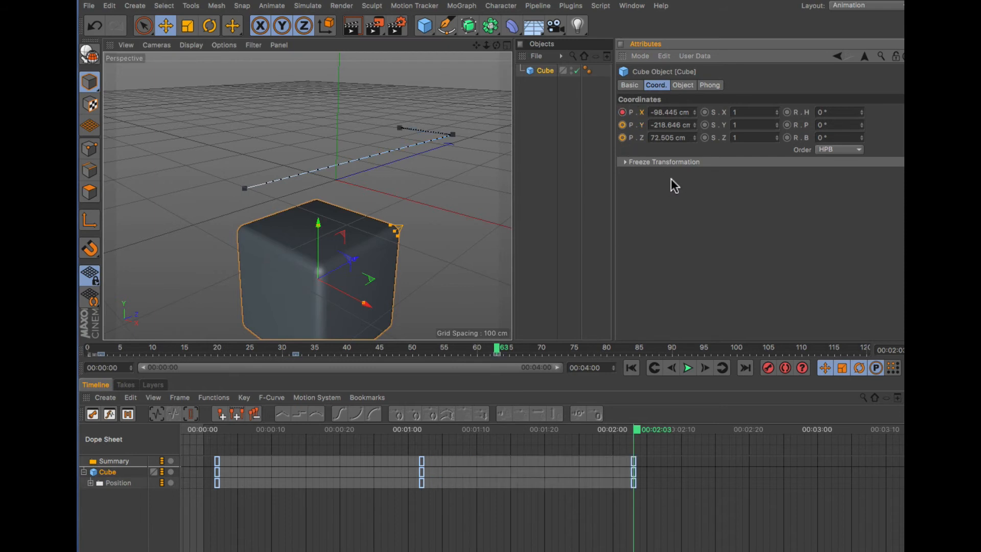
pyautogui.click(623, 125)
pyautogui.click(623, 138)
# - Scrub back to the start and delete the cube's position animation tracks from the timeline
pyautogui.moveTo(497, 351); pyautogui.dragTo(78, 379)
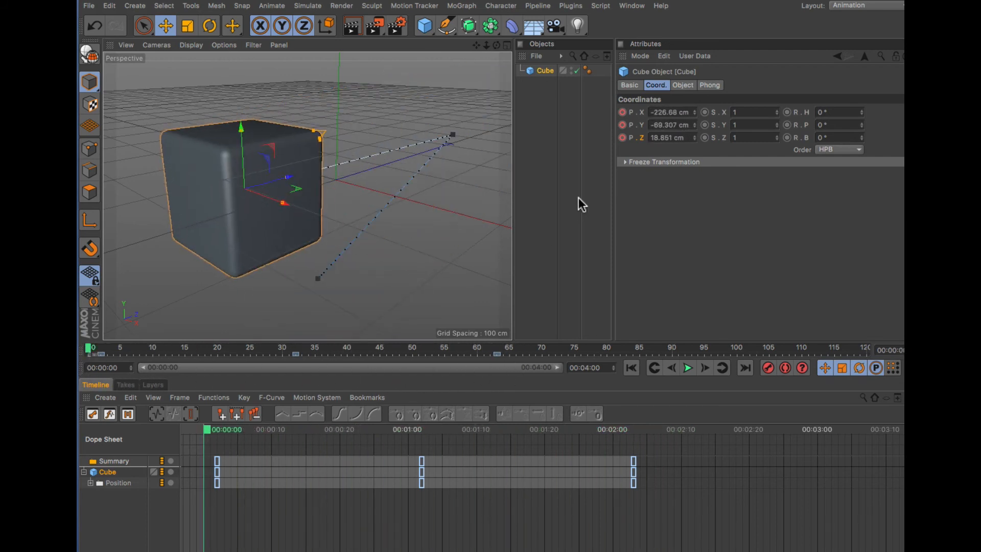
pyautogui.click(685, 86)
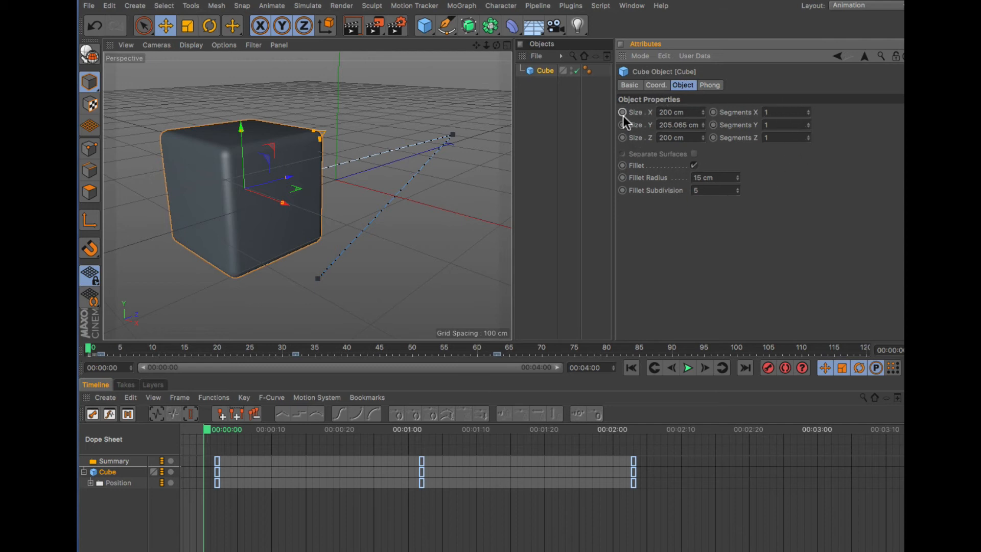
pyautogui.click(695, 178)
pyautogui.click(108, 472)
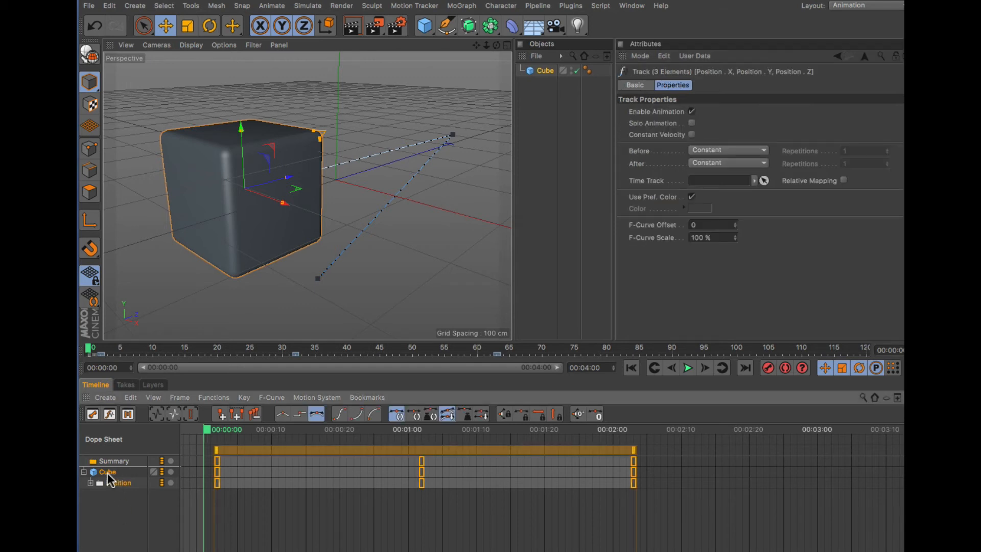
pyautogui.press('Delete')
# - Set the cube's Fillet Radius to 0 cm and record a keyframe for it at frame 0
pyautogui.moveTo(262, 235); pyautogui.dragTo(323, 226)
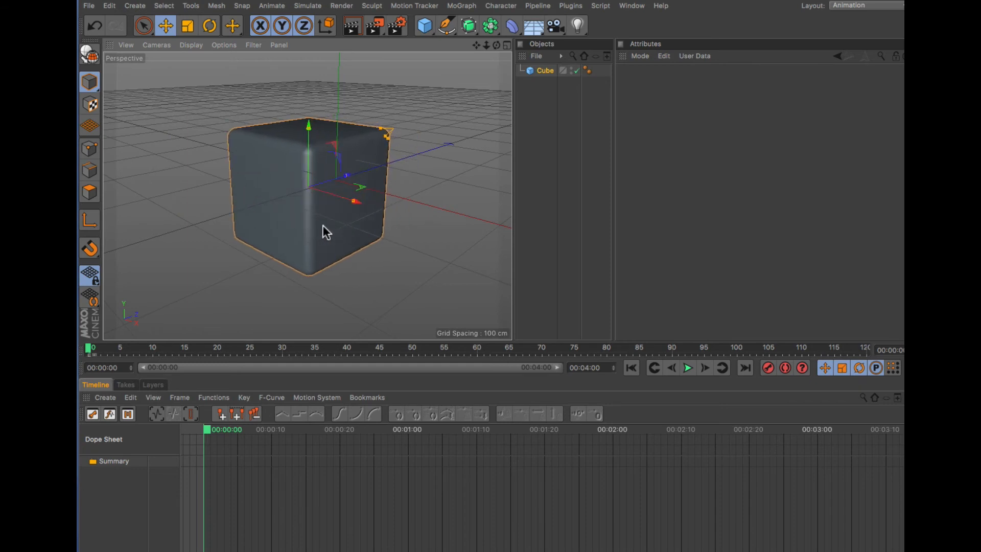
pyautogui.moveTo(486, 44); pyautogui.dragTo(457, 77)
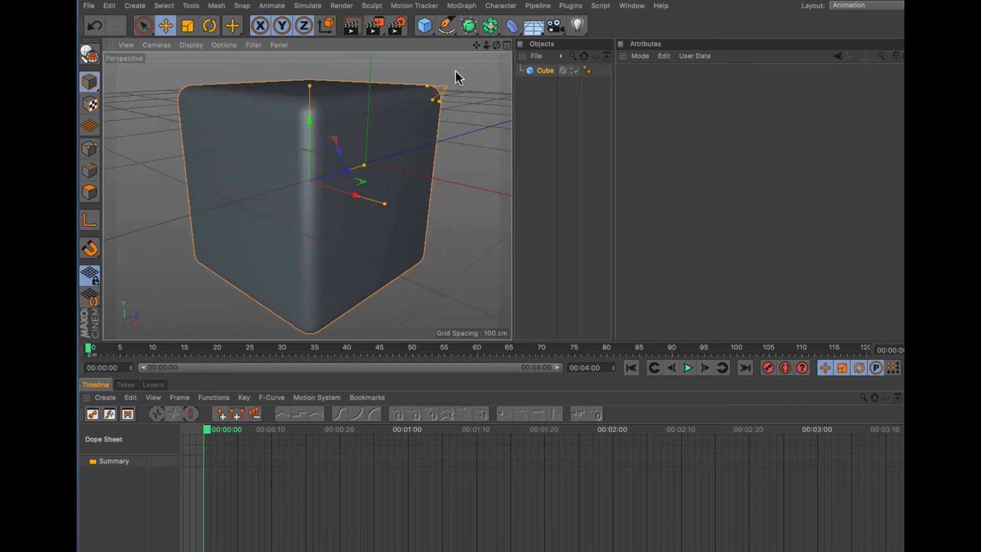
pyautogui.moveTo(493, 44)
pyautogui.mouseDown()
pyautogui.moveTo(492, 104)
pyautogui.moveTo(483, 42)
pyautogui.mouseUp()
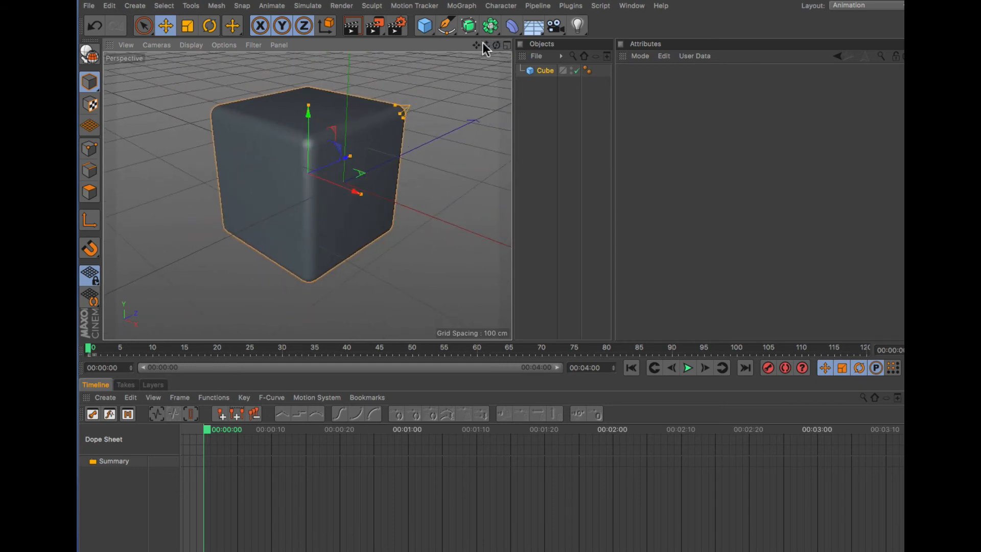
pyautogui.click(540, 70)
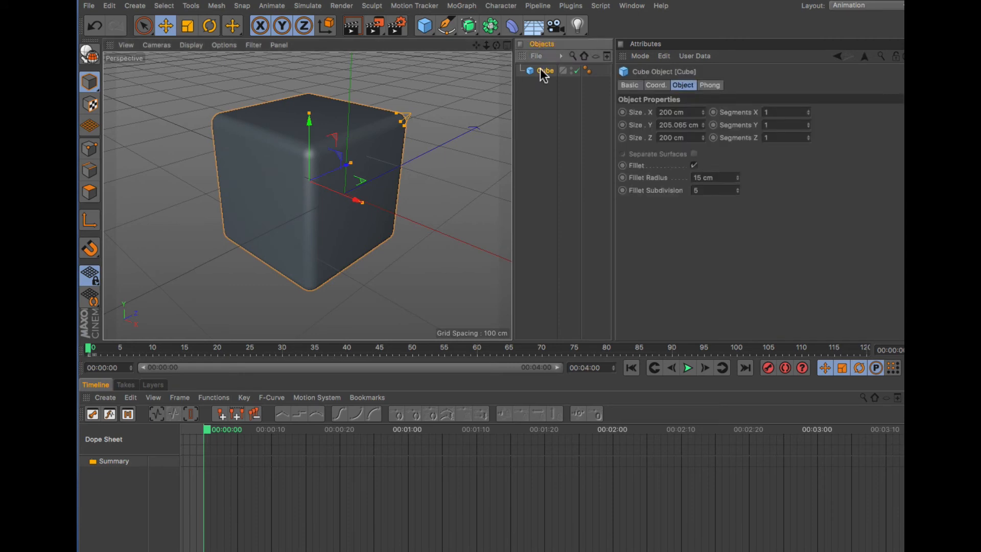
pyautogui.click(654, 85)
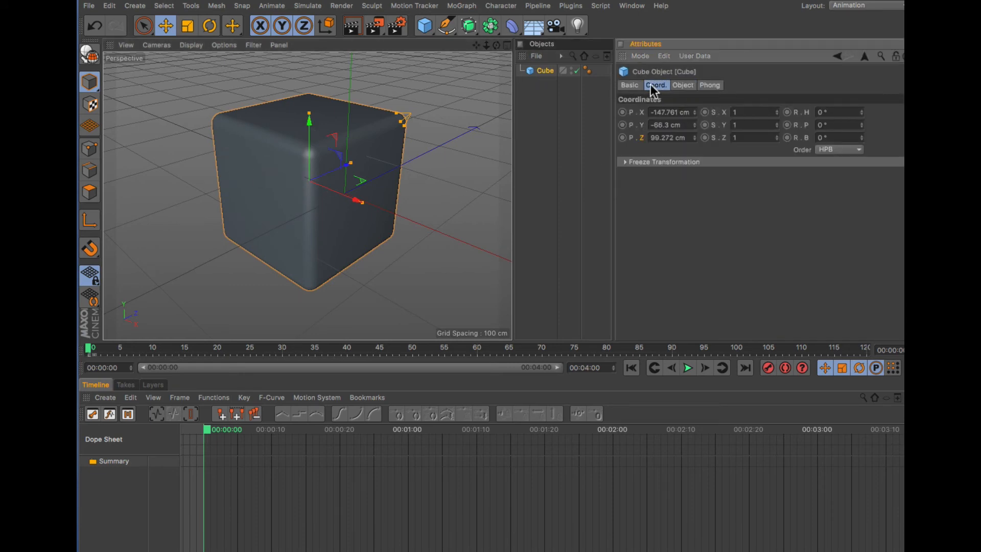
pyautogui.click(683, 85)
pyautogui.click(654, 85)
pyautogui.click(681, 85)
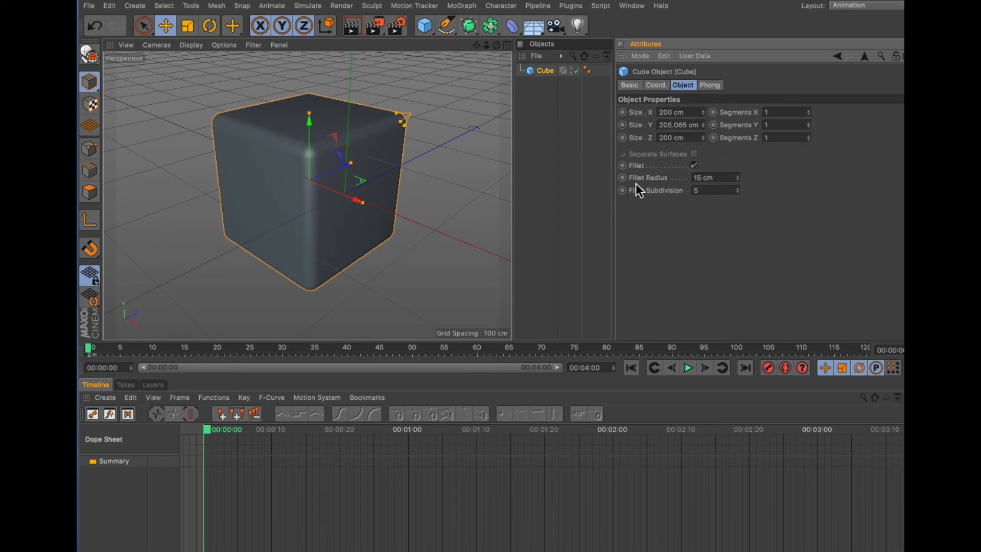
pyautogui.moveTo(737, 177)
pyautogui.mouseDown()
pyautogui.moveTo(737, 169)
pyautogui.moveTo(737, 194)
pyautogui.mouseUp()
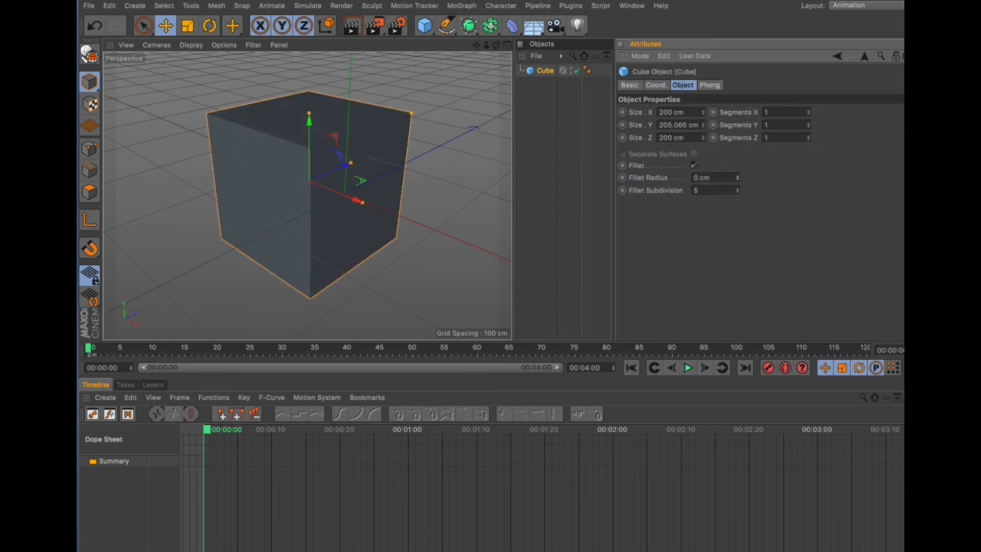
pyautogui.keyDown('ctrl'); pyautogui.click(623, 177); pyautogui.keyUp('ctrl')
# - At frame 60, set the cube's Fillet Radius to 51 cm and record a keyframe
pyautogui.moveTo(93, 349); pyautogui.dragTo(477, 356)
pyautogui.moveTo(738, 177); pyautogui.dragTo(738, 139)
pyautogui.click(623, 177)
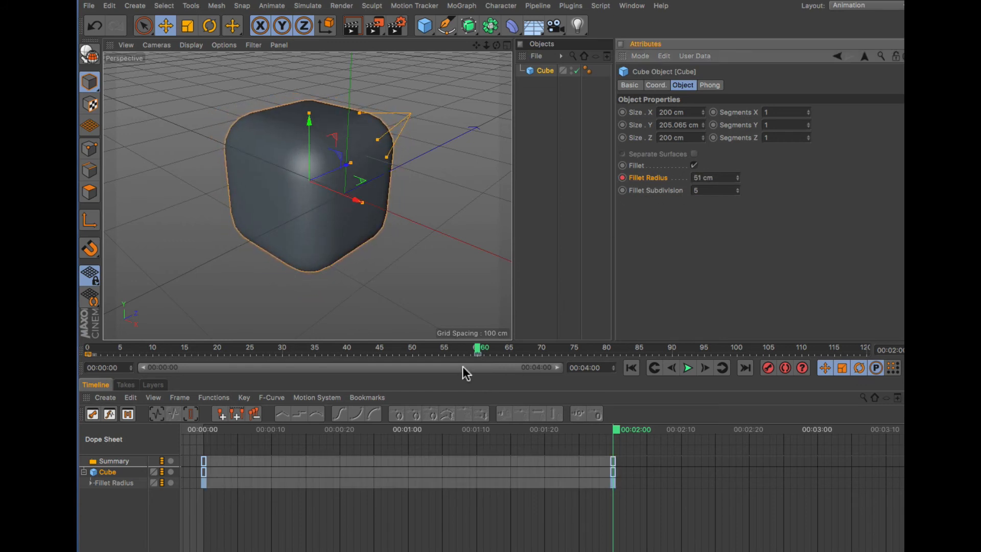
# - Scrub through the fillet animation and inspect the cube's Fillet Radius track in the timeline
pyautogui.moveTo(478, 351); pyautogui.dragTo(399, 350)
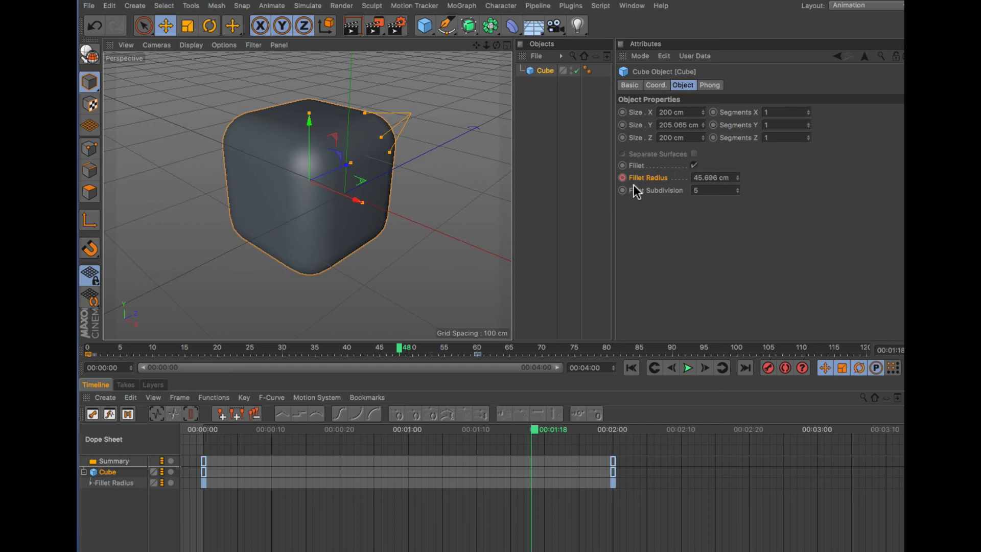
pyautogui.moveTo(401, 357); pyautogui.dragTo(288, 367)
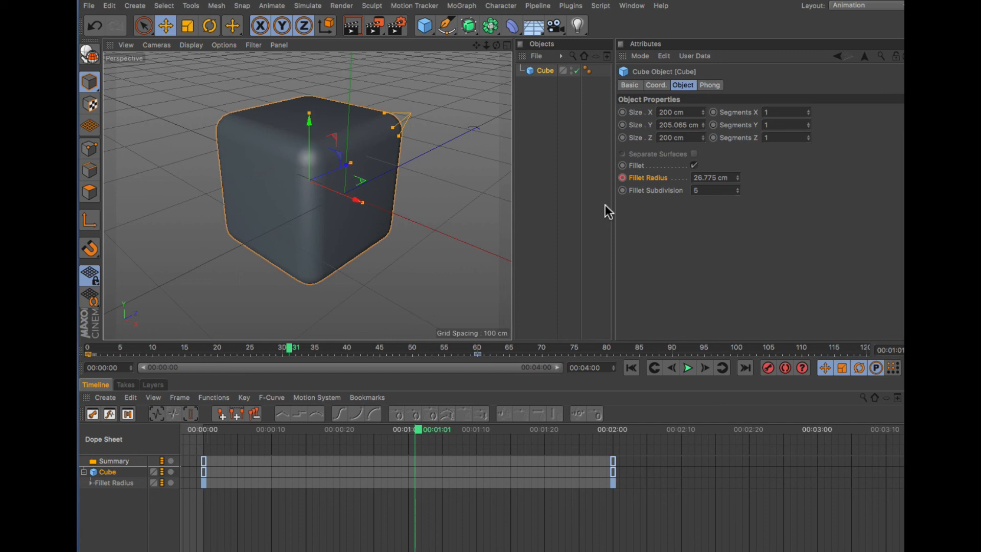
pyautogui.click(118, 487)
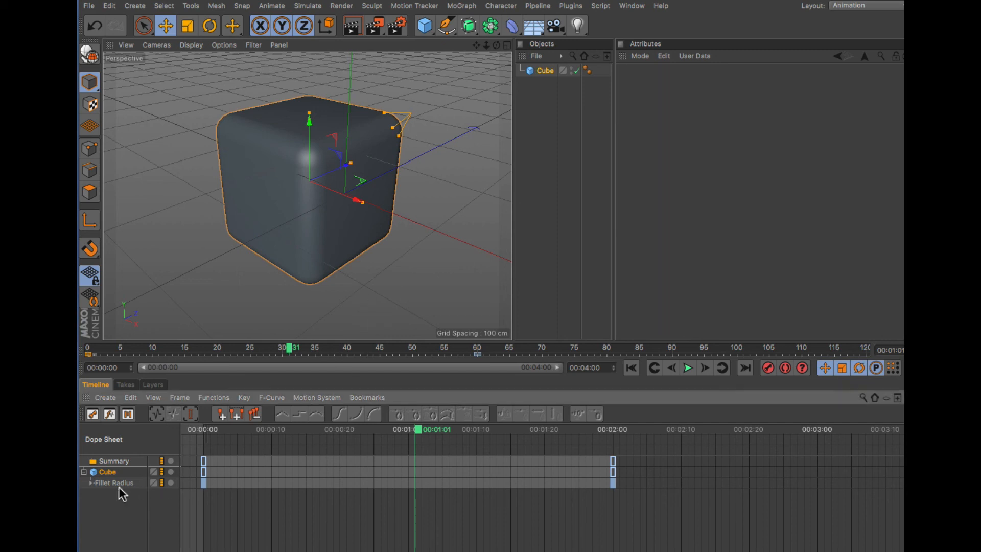
pyautogui.click(91, 482)
pyautogui.click(91, 483)
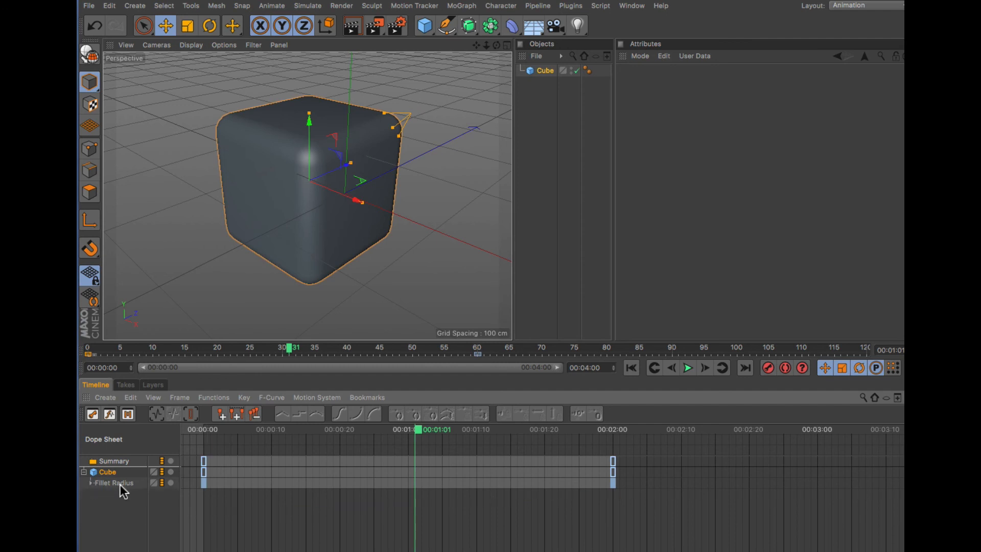